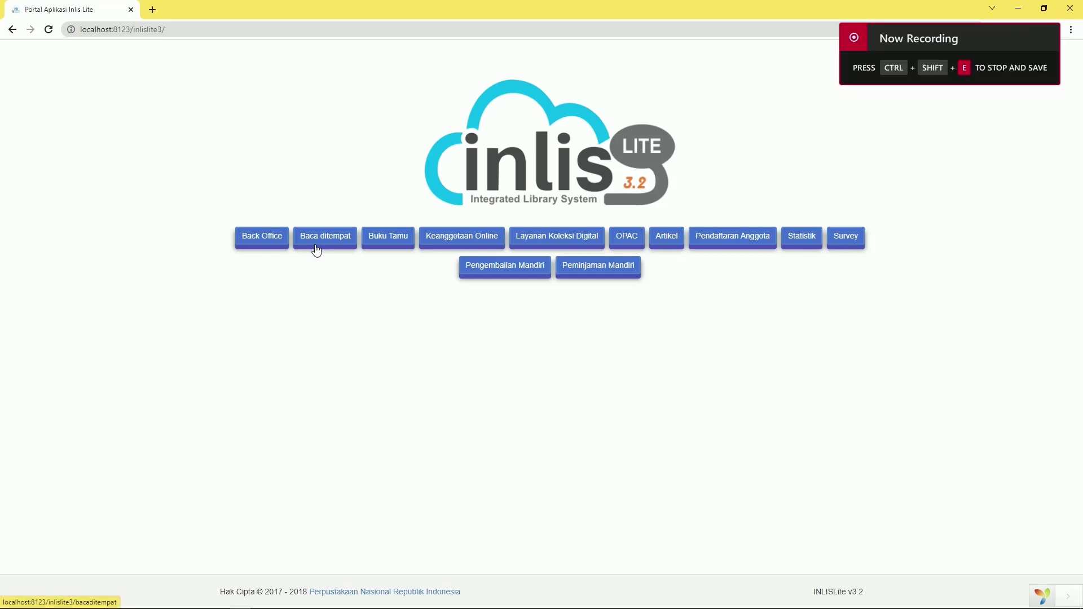
Log in to Baca Ditempat and save Perpustakaan SDN 05 Pagi, Ruang Baca Umum as the reading location
left_click(316, 248)
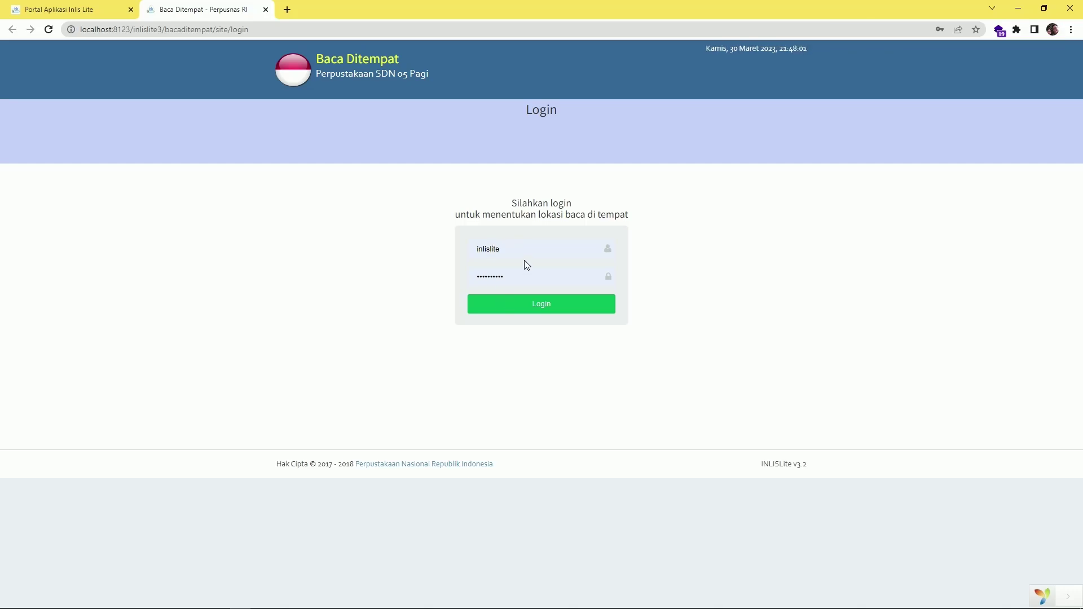
left_click(528, 306)
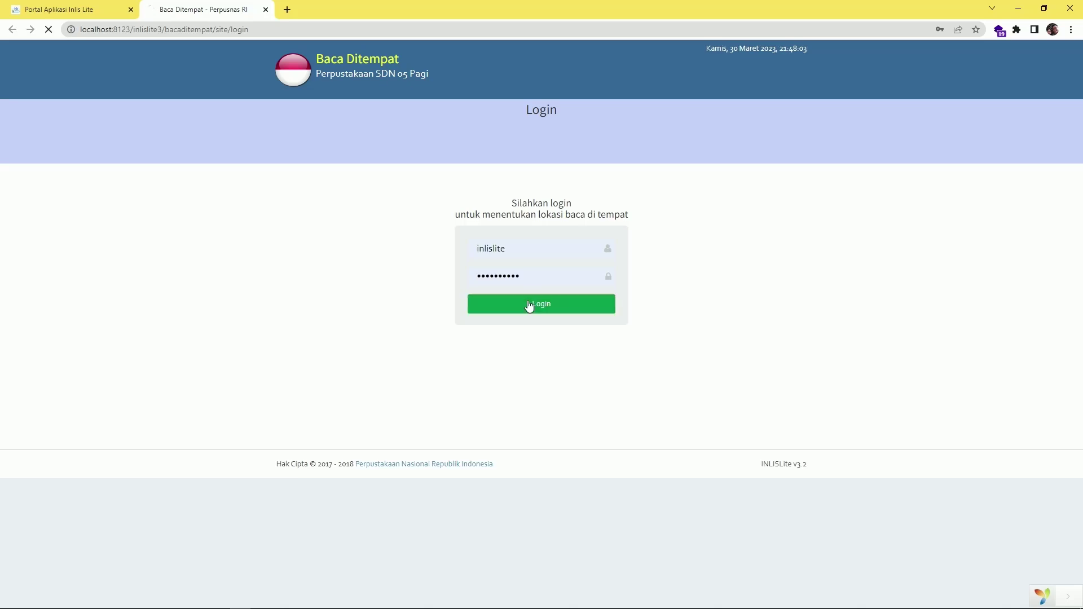
left_click(541, 252)
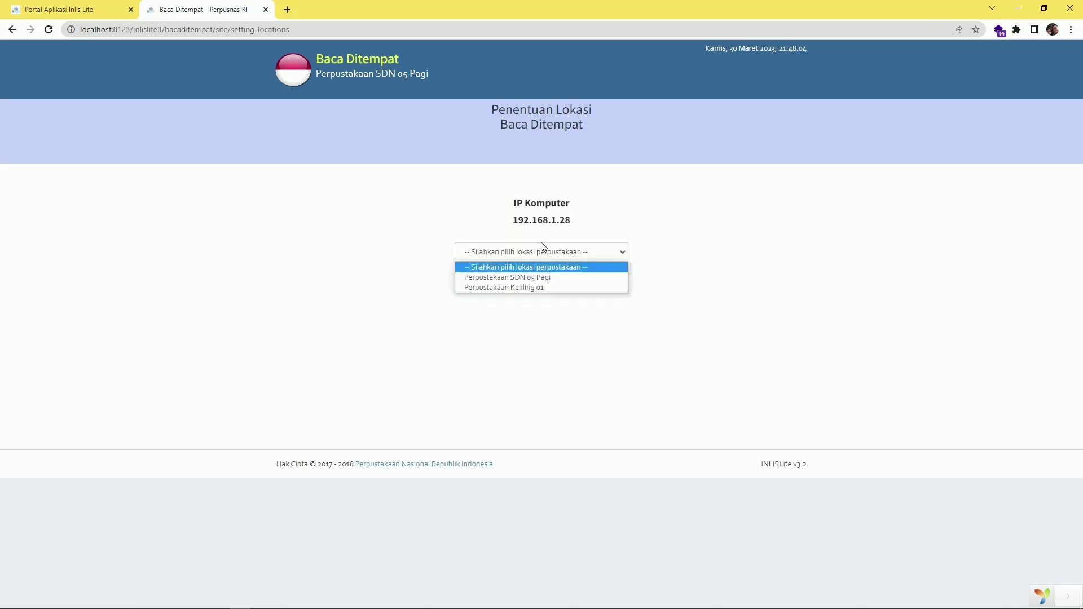
left_click(536, 279)
left_click(536, 279)
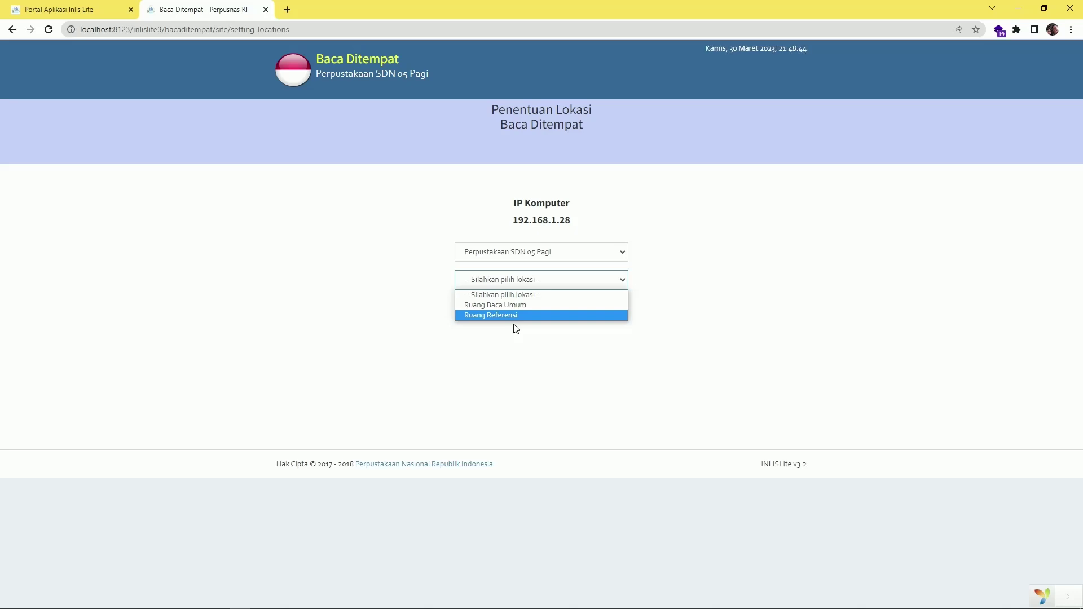
key("Escape")
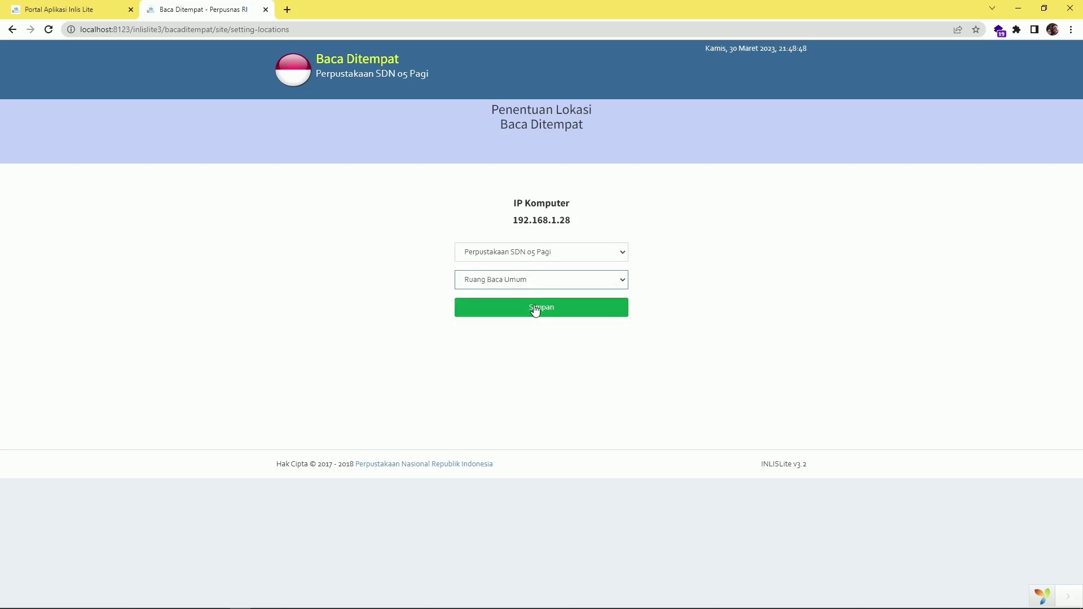
left_click(535, 310)
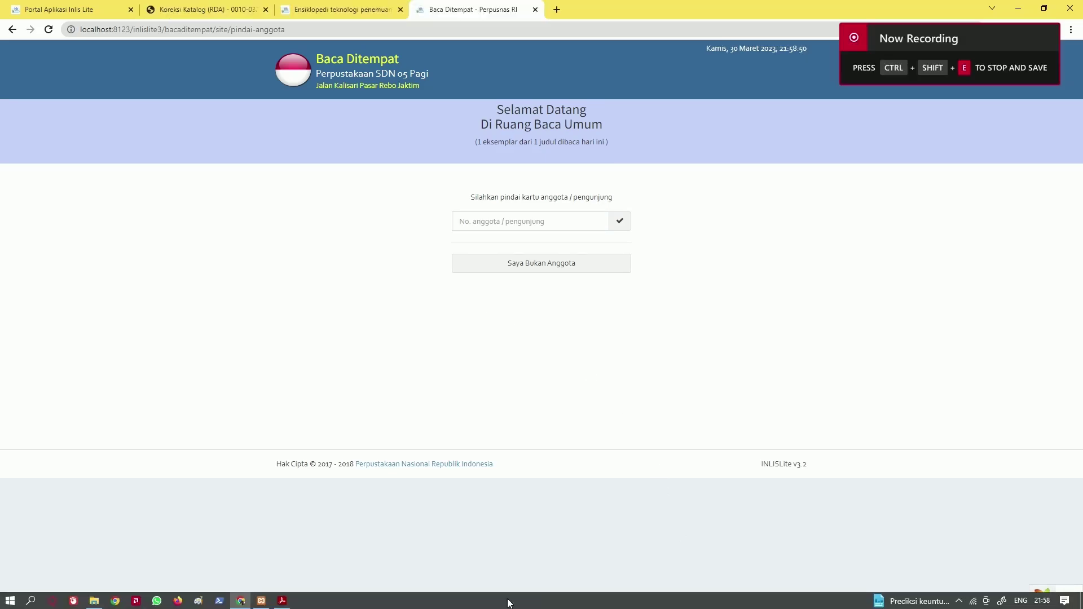
key("alt+Tab")
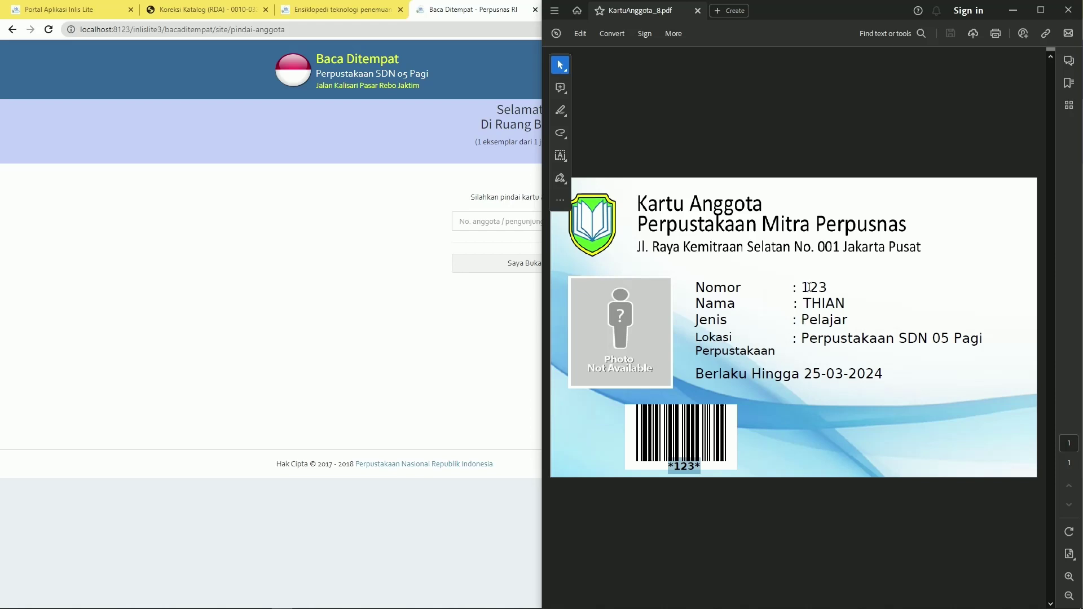
left_click_drag(810, 286, 829, 286)
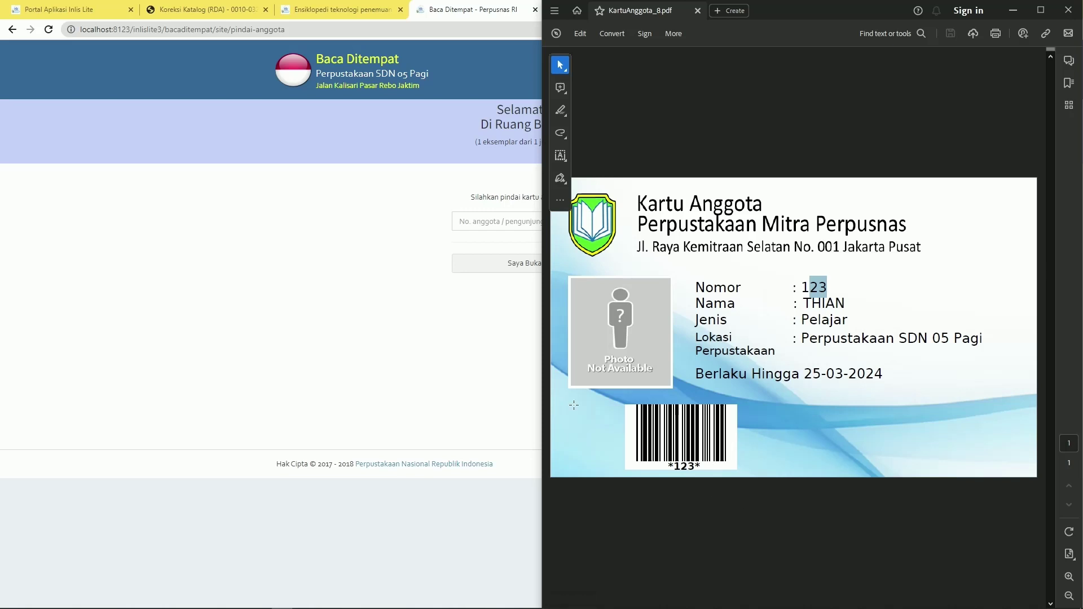
left_click(474, 344)
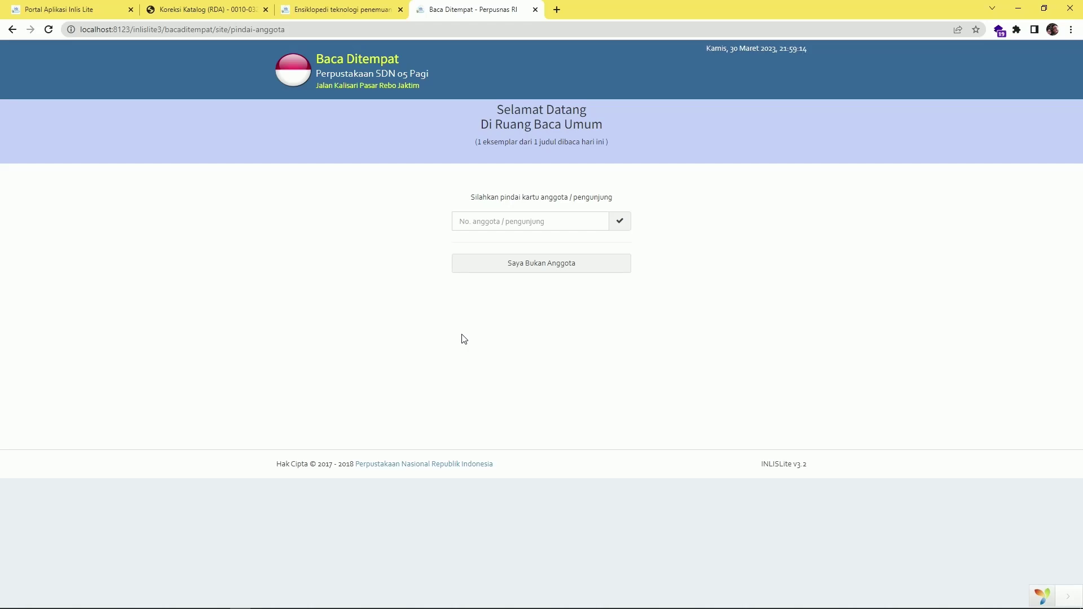
left_click(46, 8)
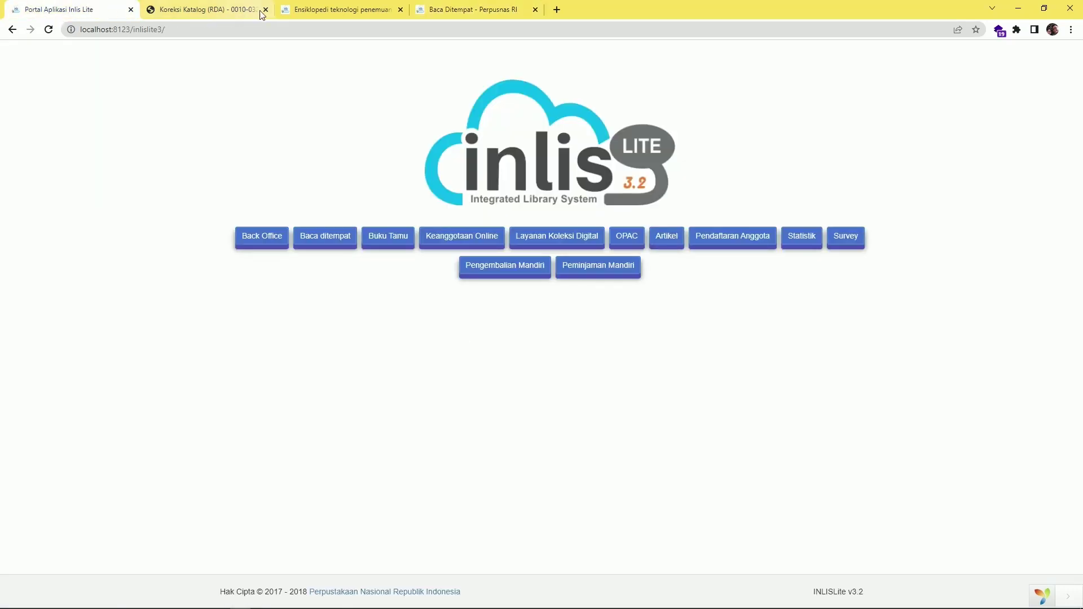
left_click(320, 14)
scroll(387, 527, "down", 3)
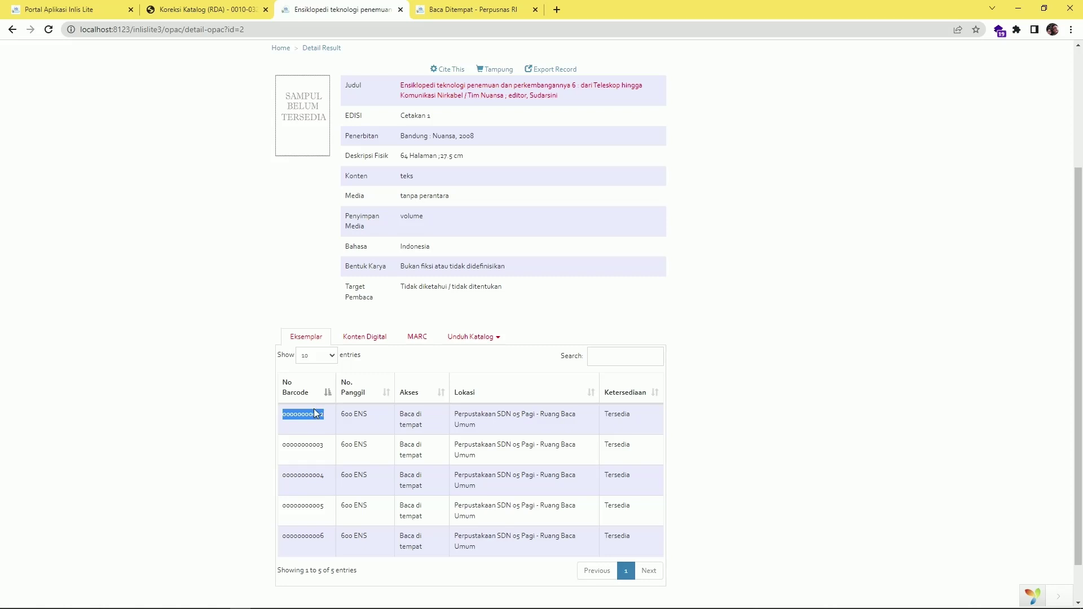
left_click(429, 13)
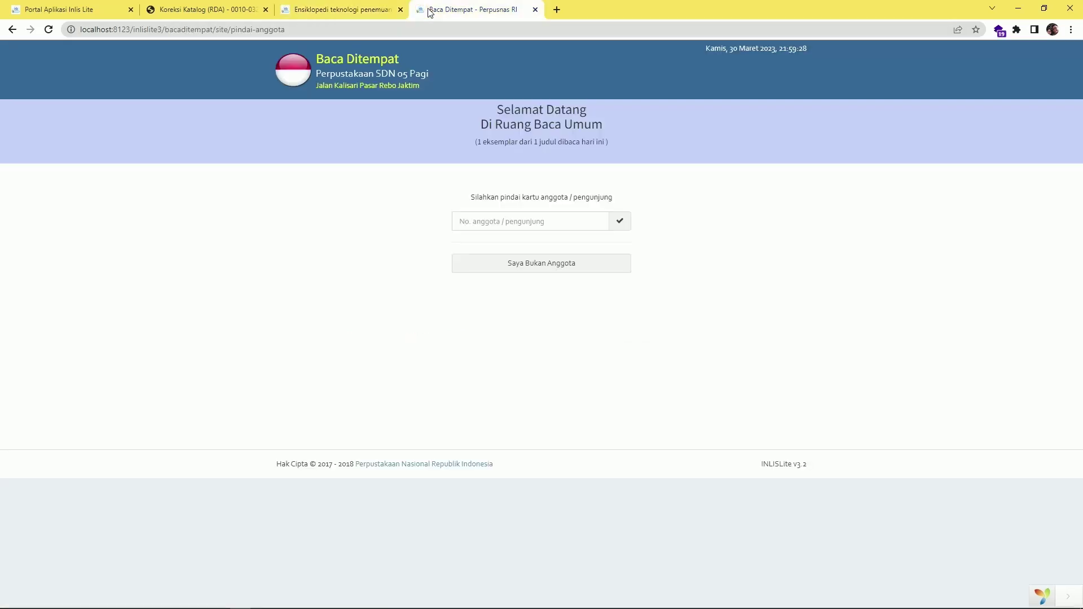
left_click(477, 222)
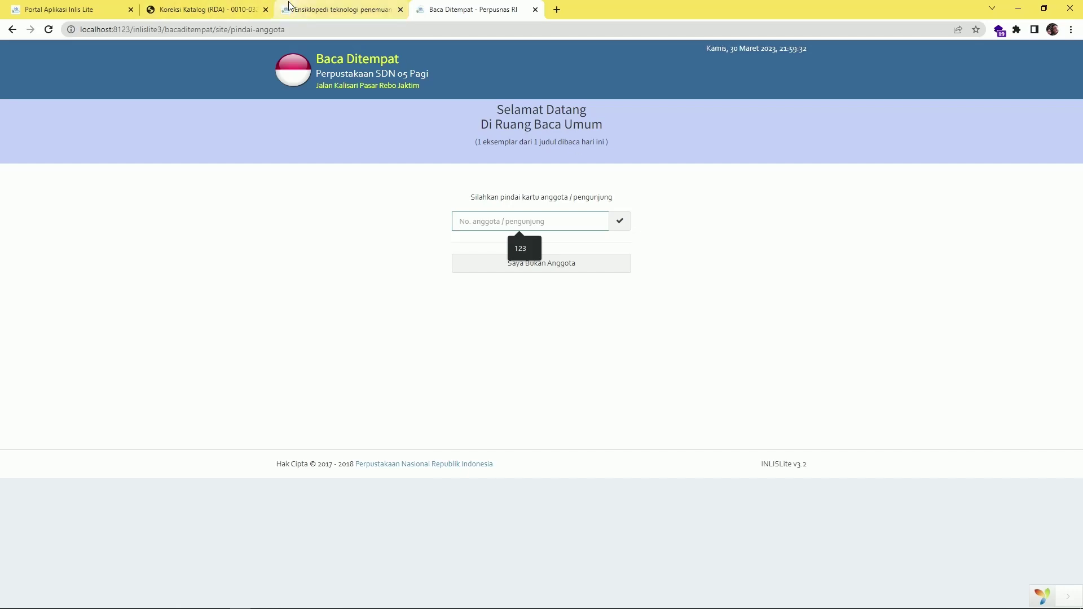
type("123")
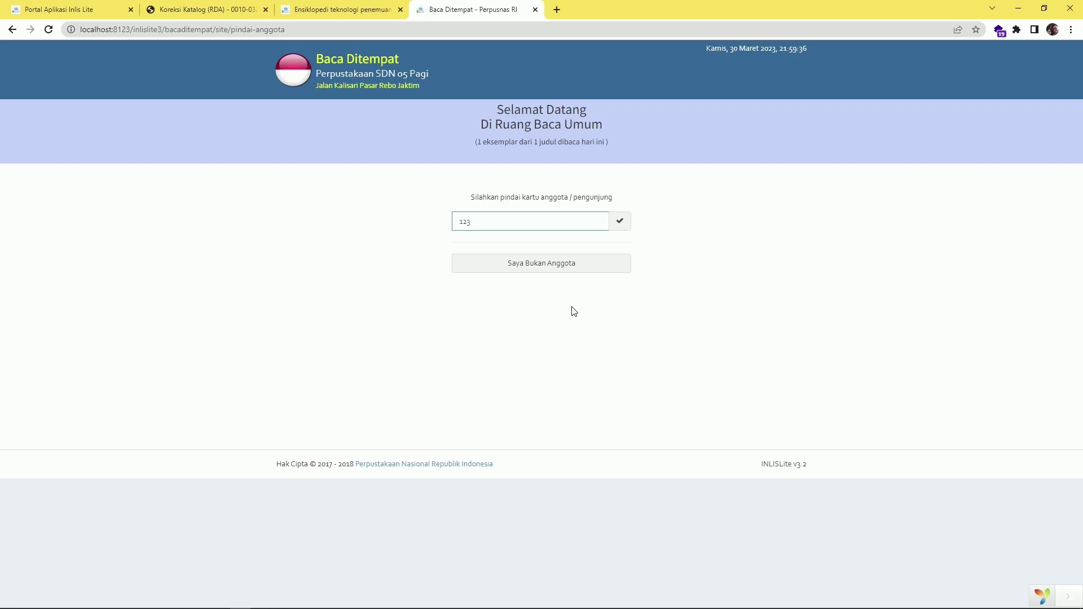
key("Return")
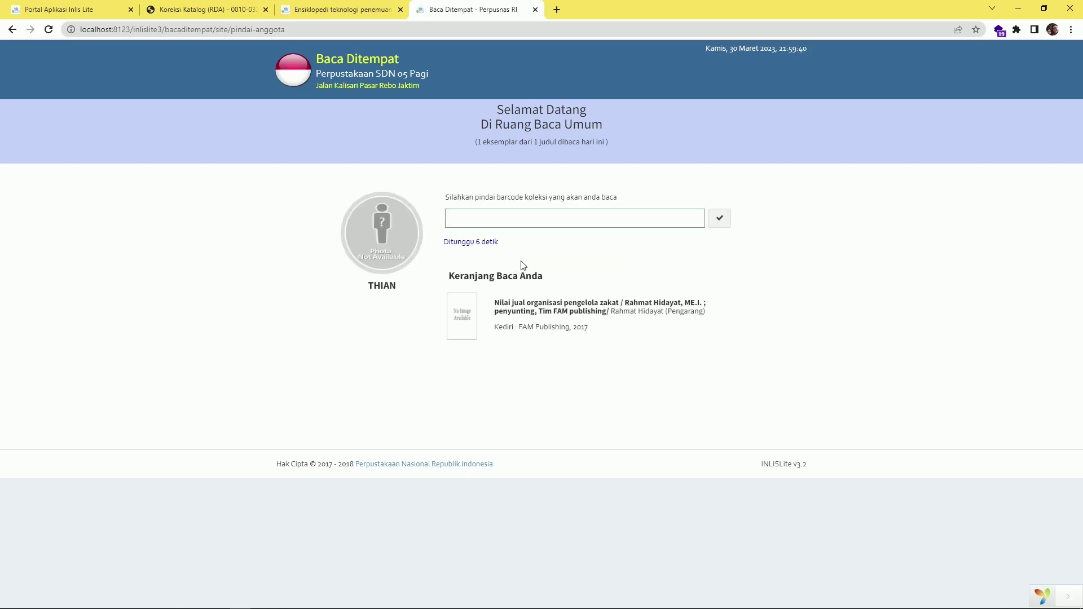
type("00000000002")
left_click(720, 219)
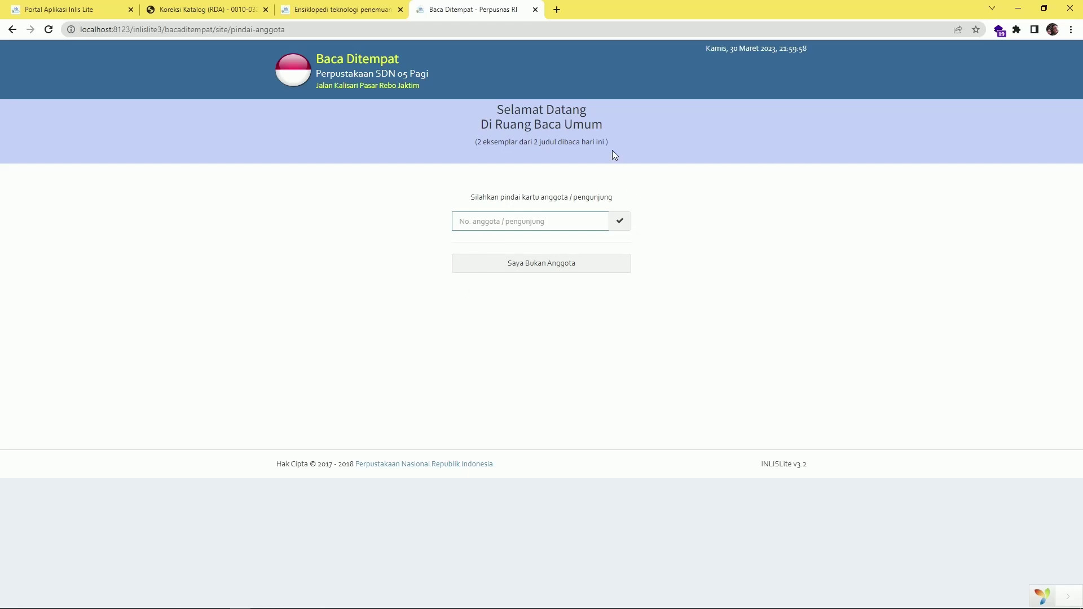
Check in as a non-member (Saya Bukan Anggota) and record the pasted book barcode as read
left_click_drag(608, 144, 476, 148)
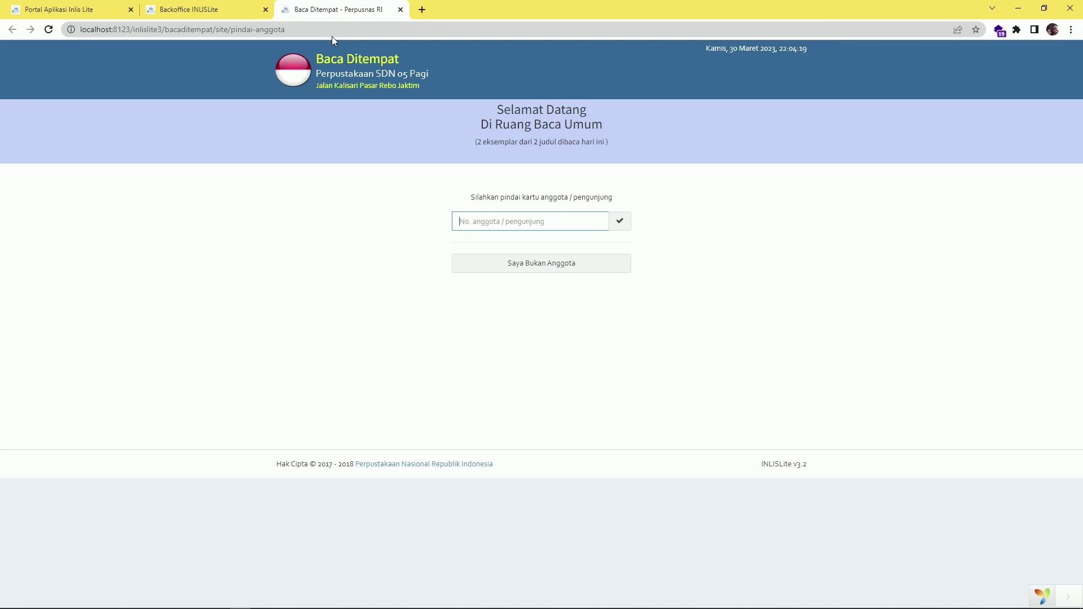
left_click(506, 273)
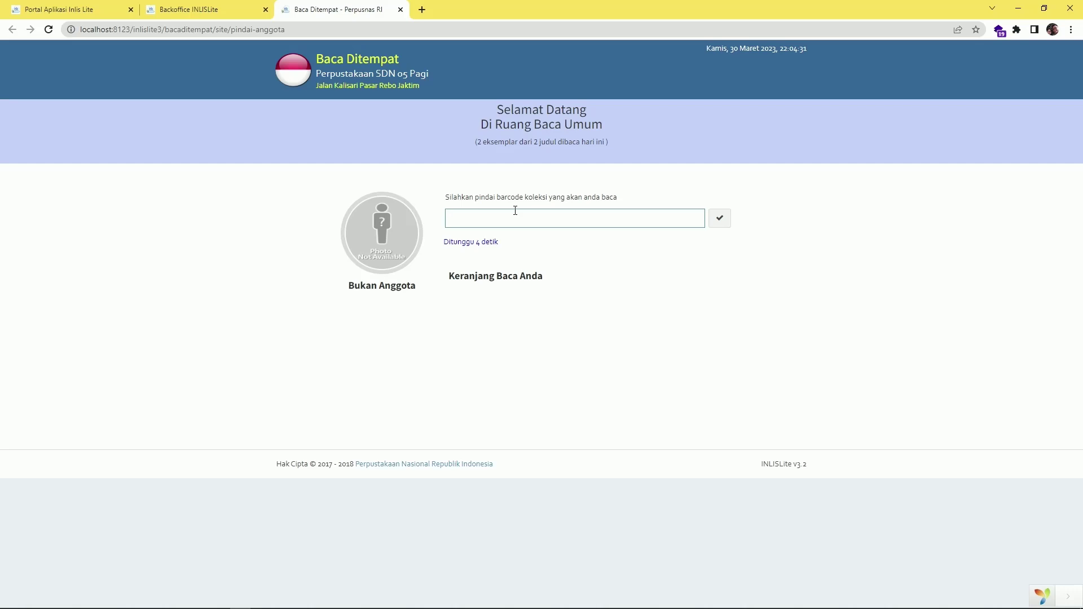
key("ctrl+v")
left_click(725, 221)
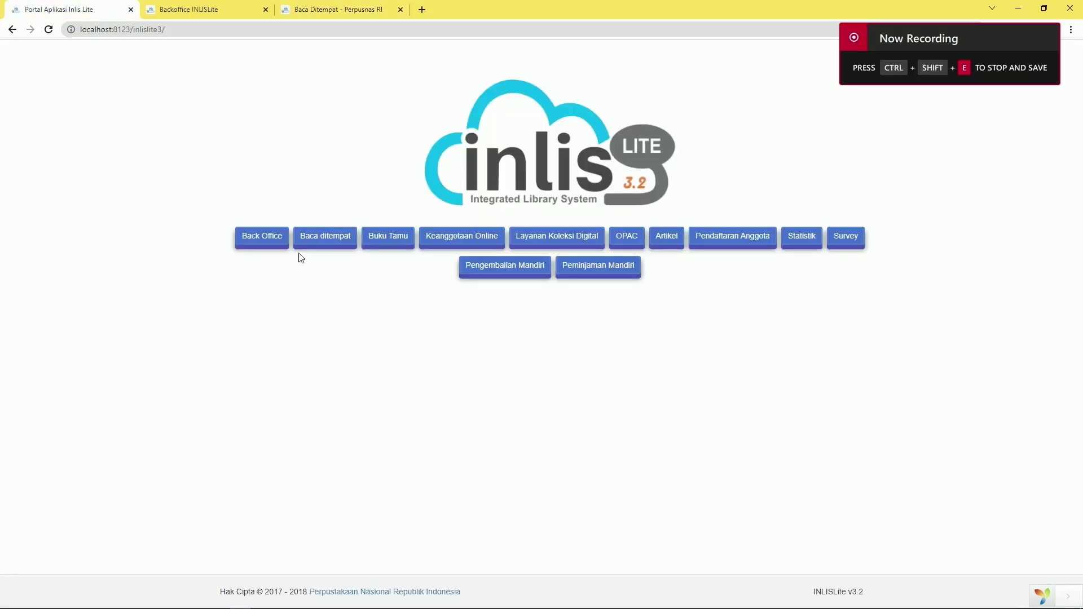
Sign in to the Back Office and open Laporan > Baca Ditempat > Laporan Berdasarkan Koleksi
left_click(264, 239)
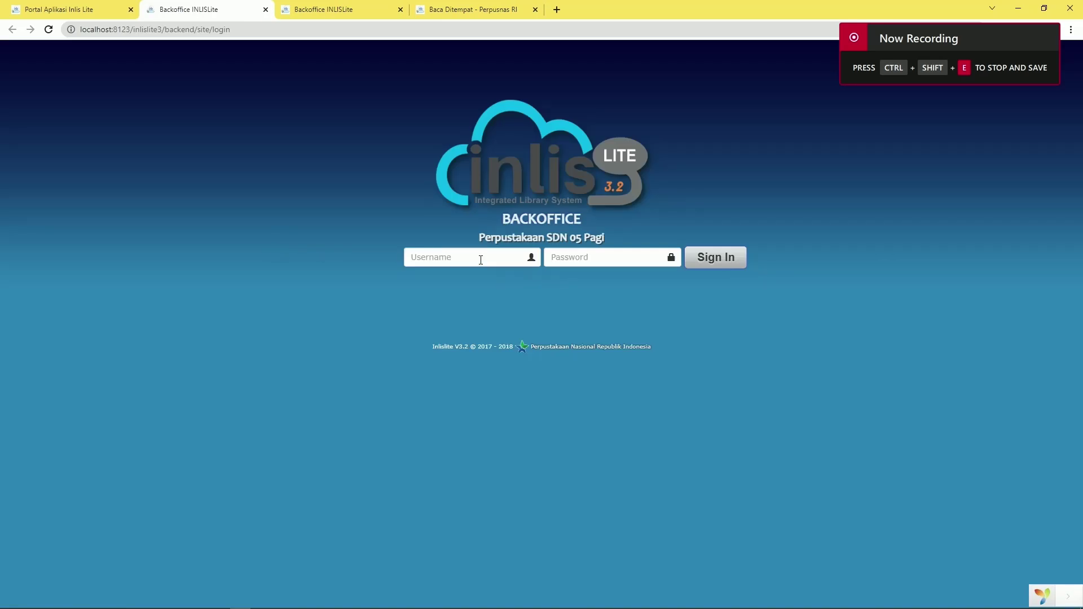
left_click(703, 263)
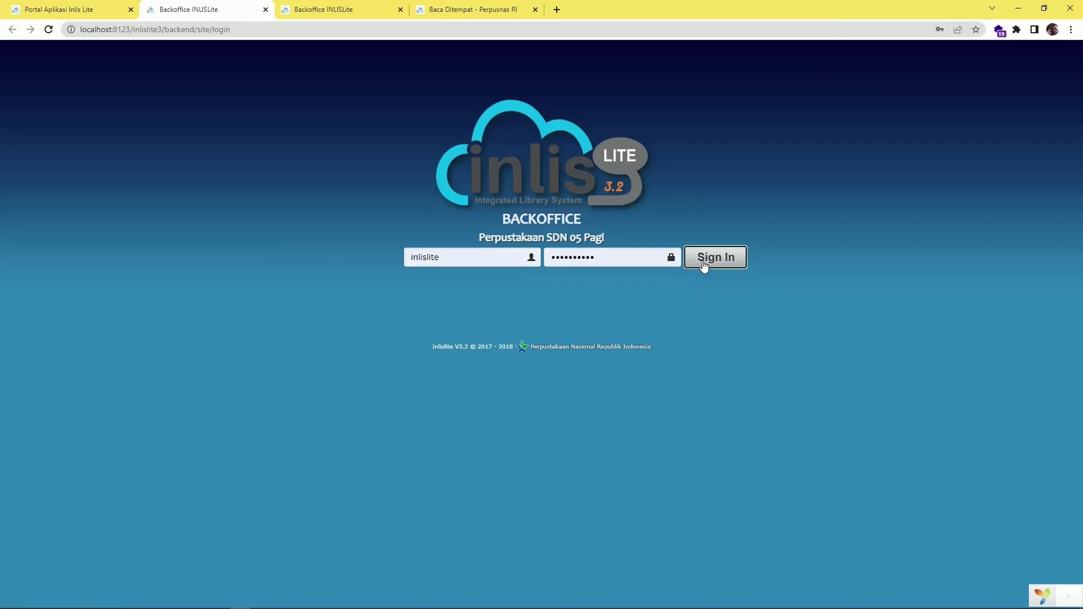
left_click(648, 254)
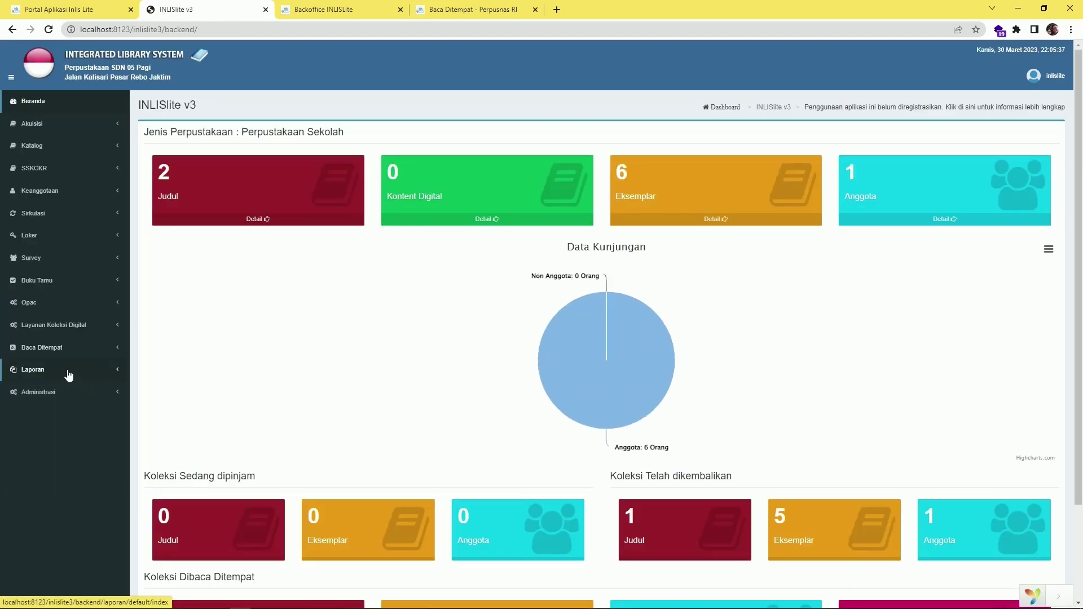
left_click(69, 370)
scroll(69, 377, "down", 2)
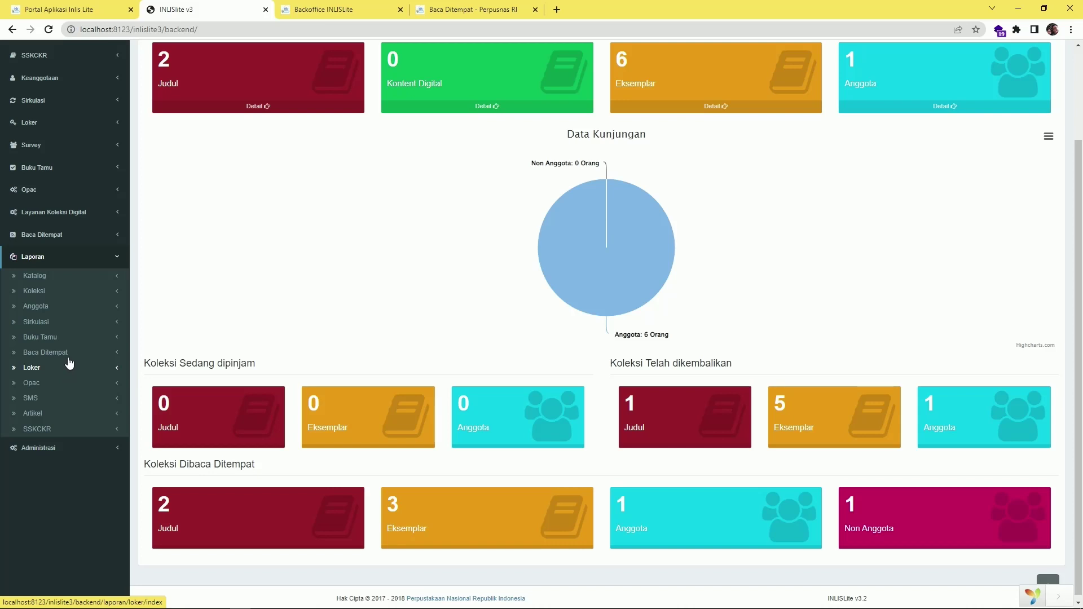
left_click(68, 358)
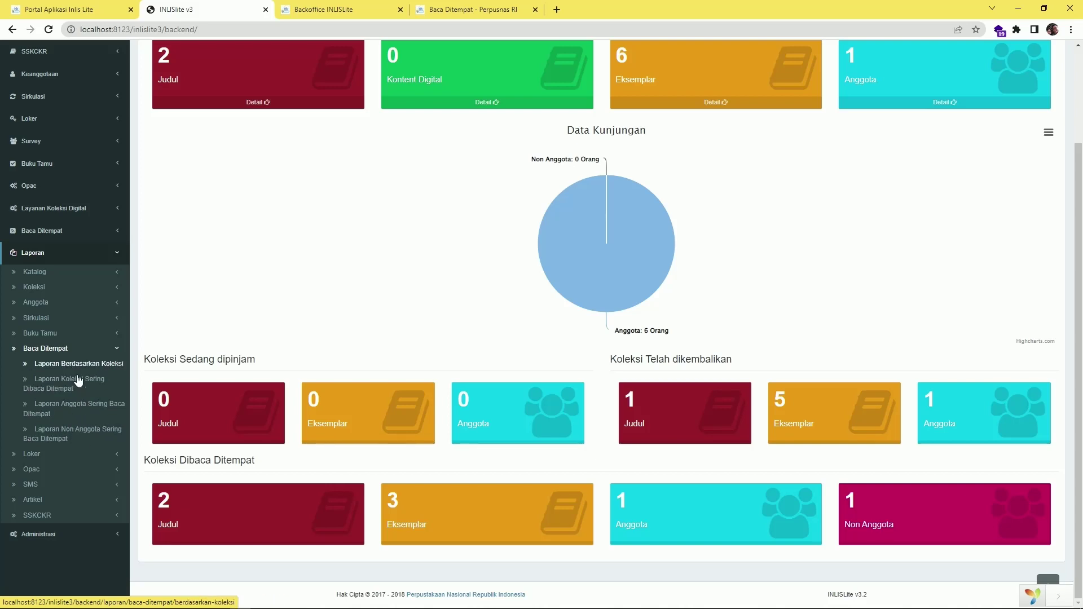
left_click(80, 365)
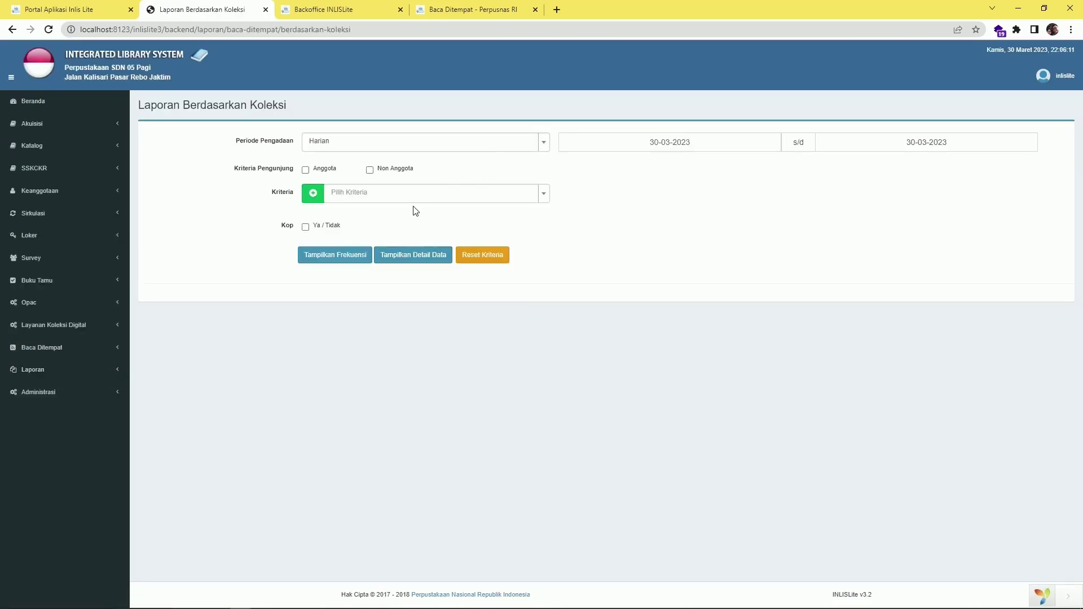
Keep the report period on Harian and include both Anggota and Non Anggota
left_click(380, 153)
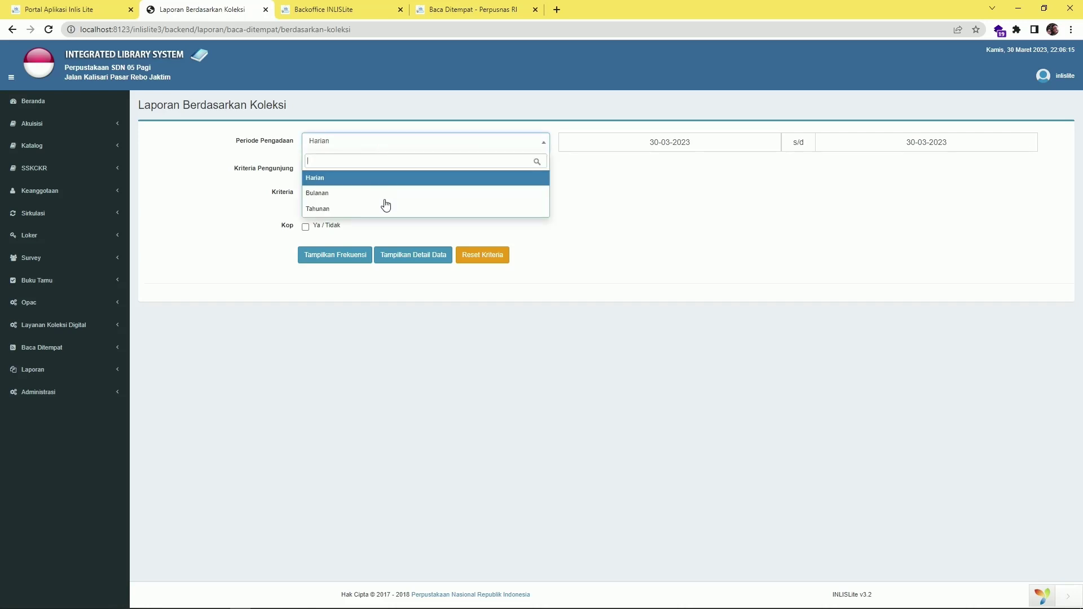
left_click(388, 179)
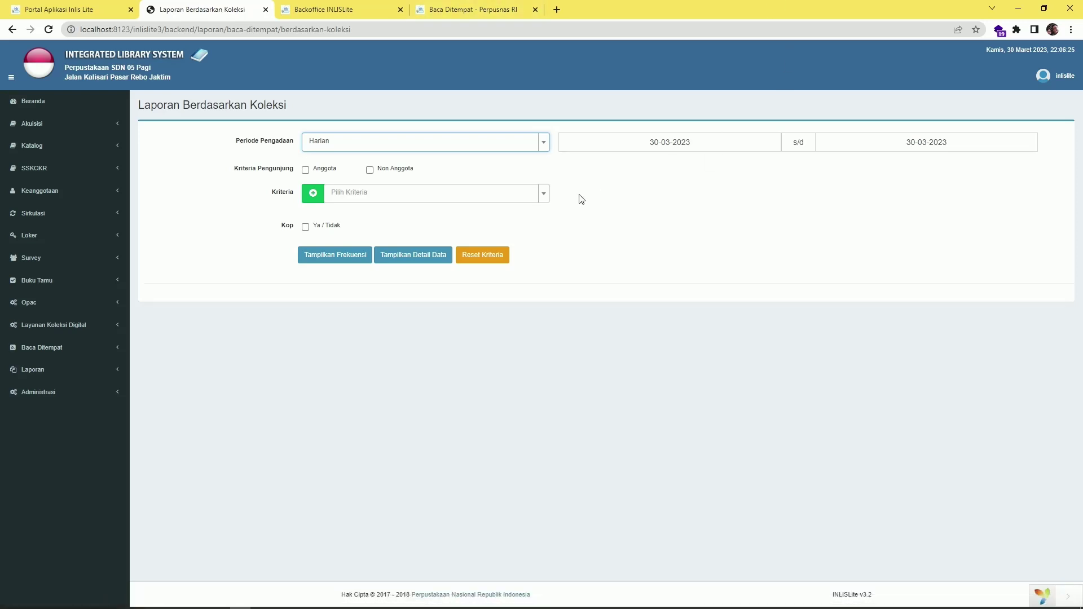
left_click(306, 170)
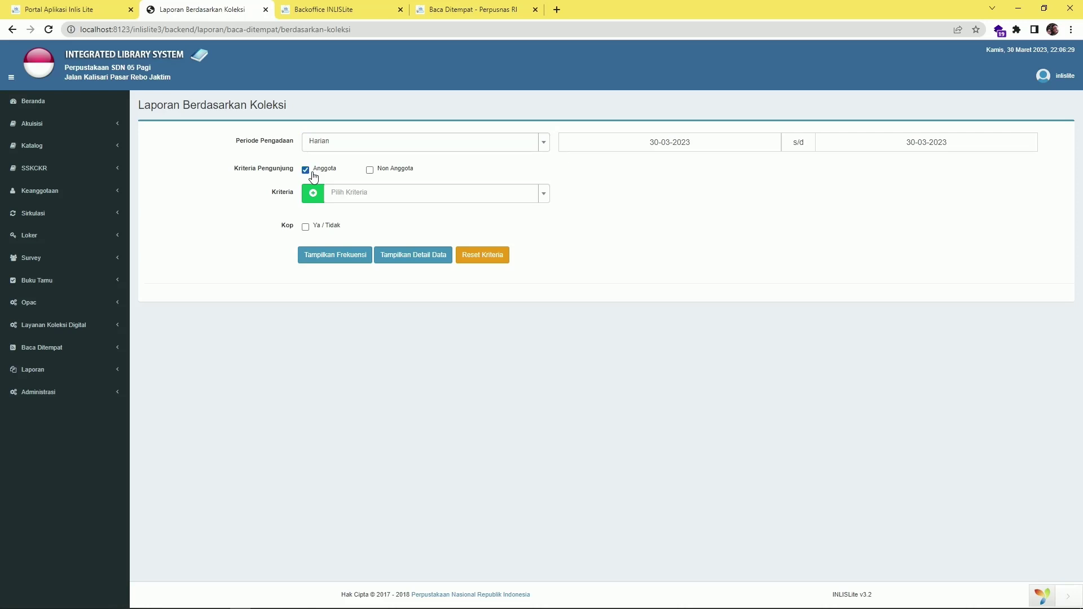
left_click(376, 174)
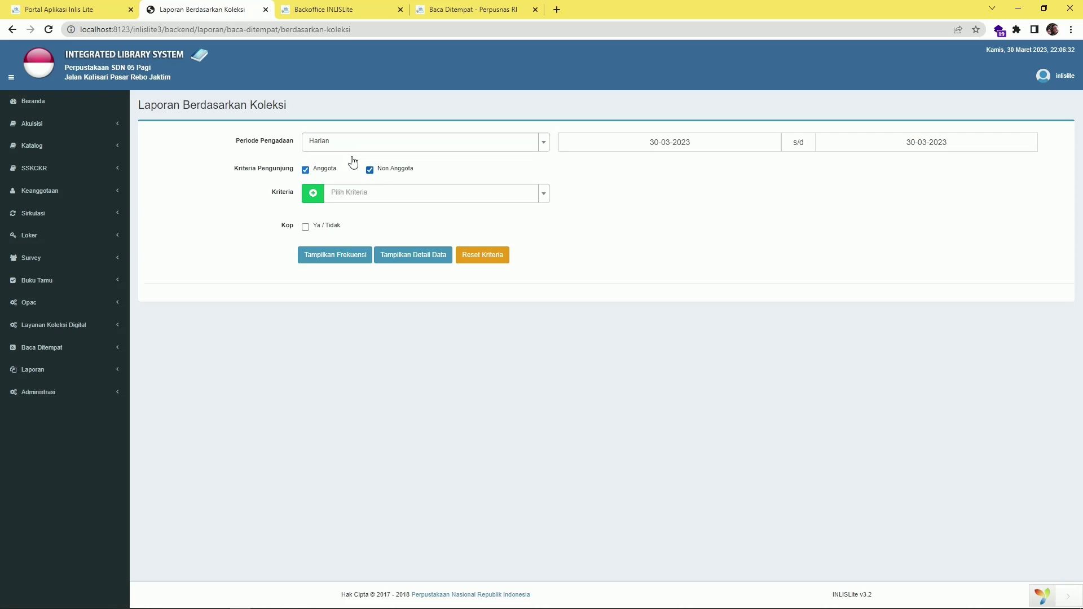
Set the report criterion to Ruang Perpustakaan with the room Ruang Baca Umum
left_click(364, 195)
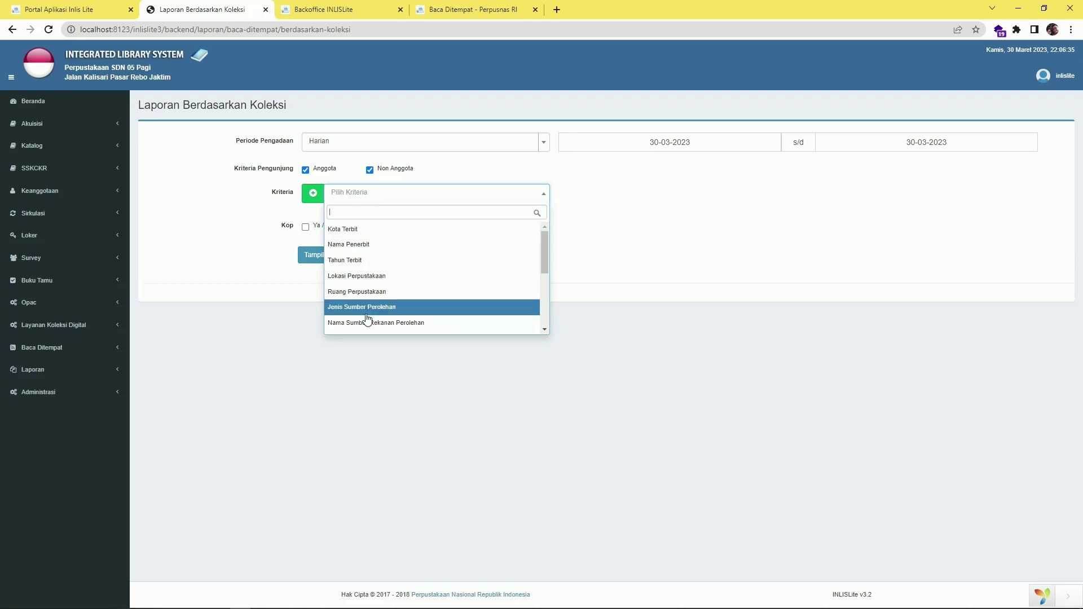
scroll(367, 318, "down", 1)
scroll(380, 260, "up", 1)
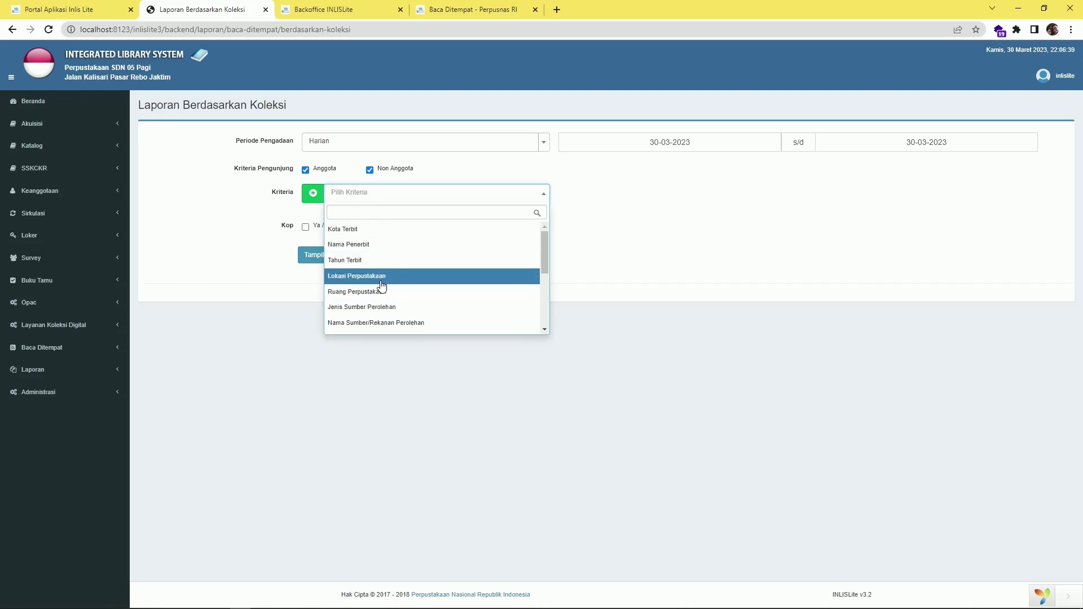
left_click(382, 282)
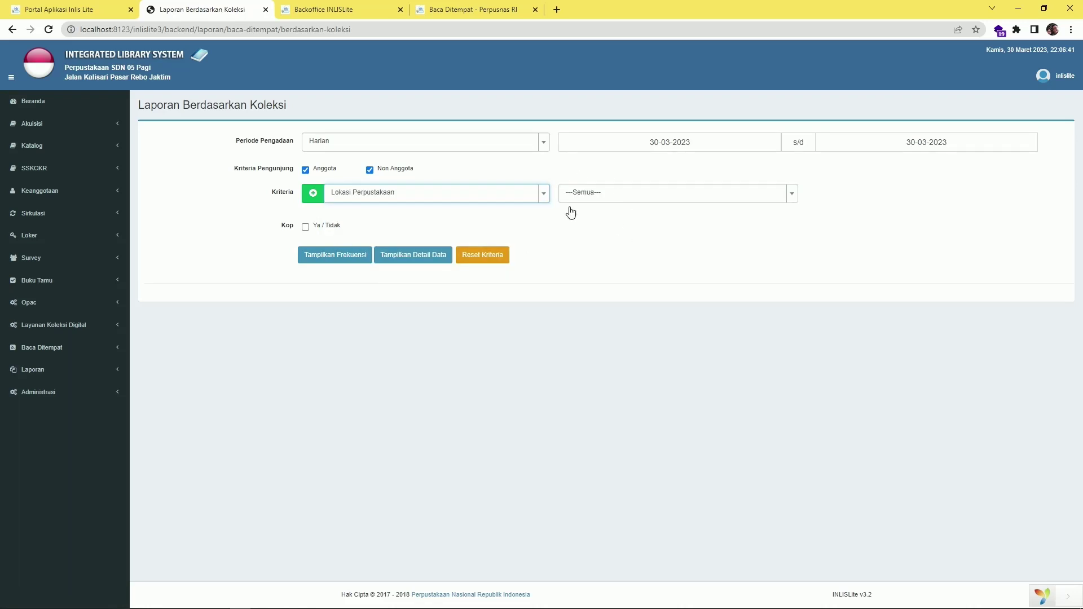
left_click(601, 200)
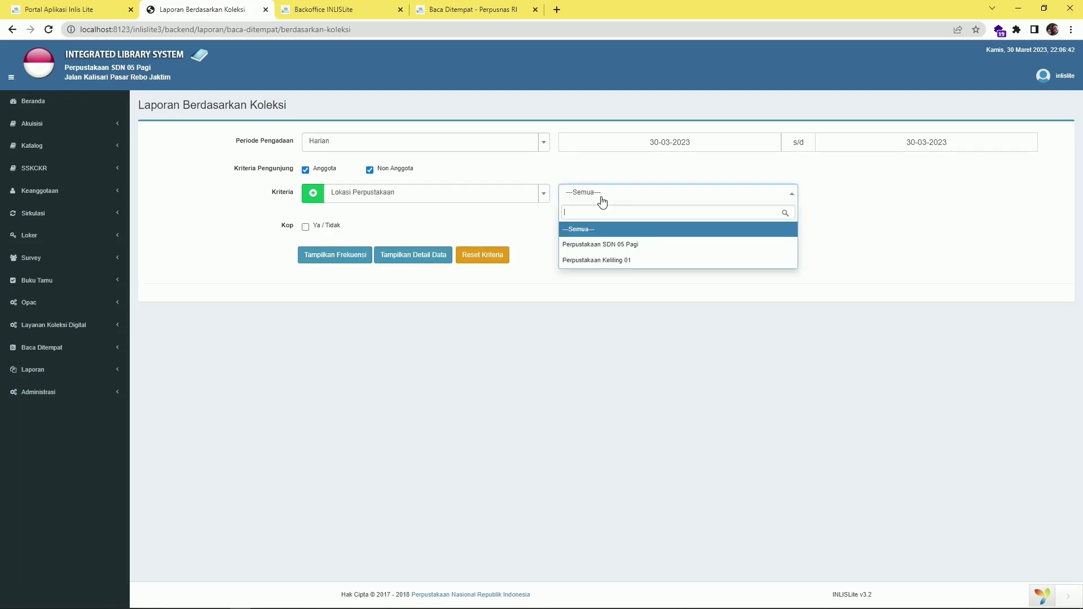
left_click(614, 243)
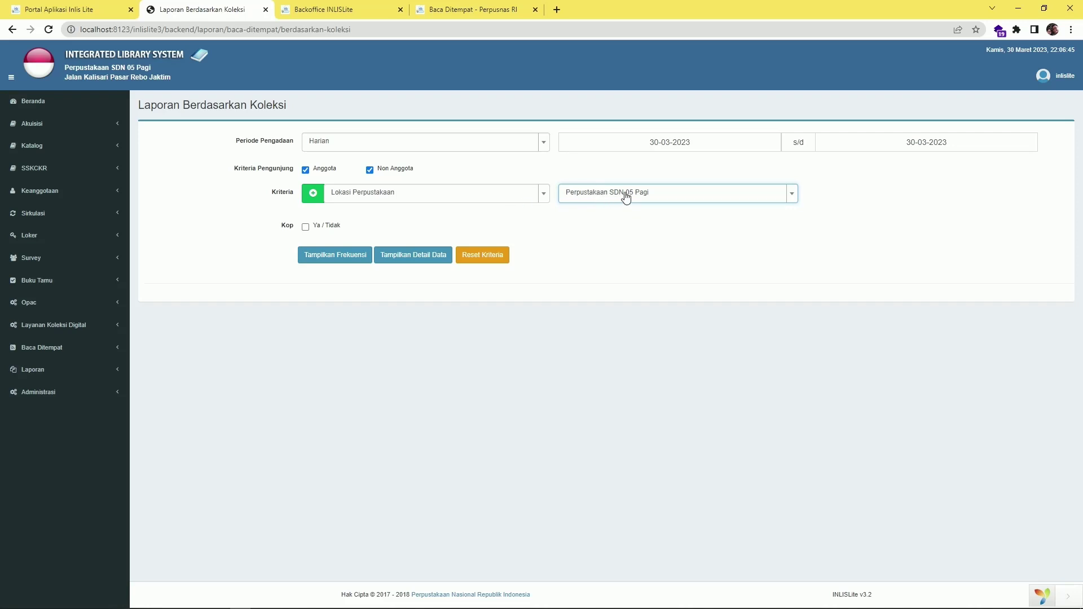
left_click(484, 196)
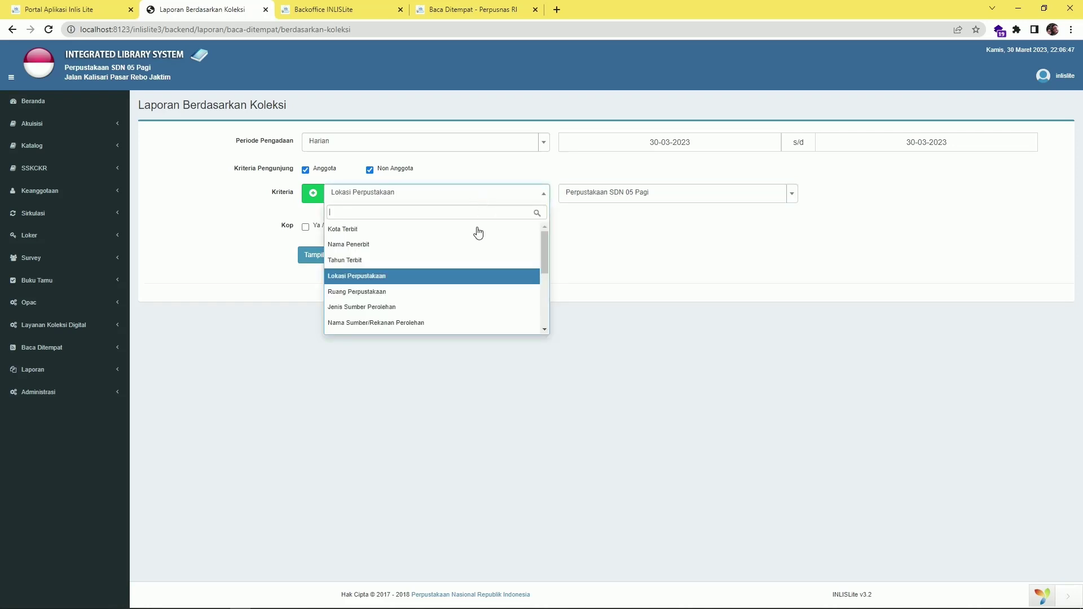
left_click(455, 285)
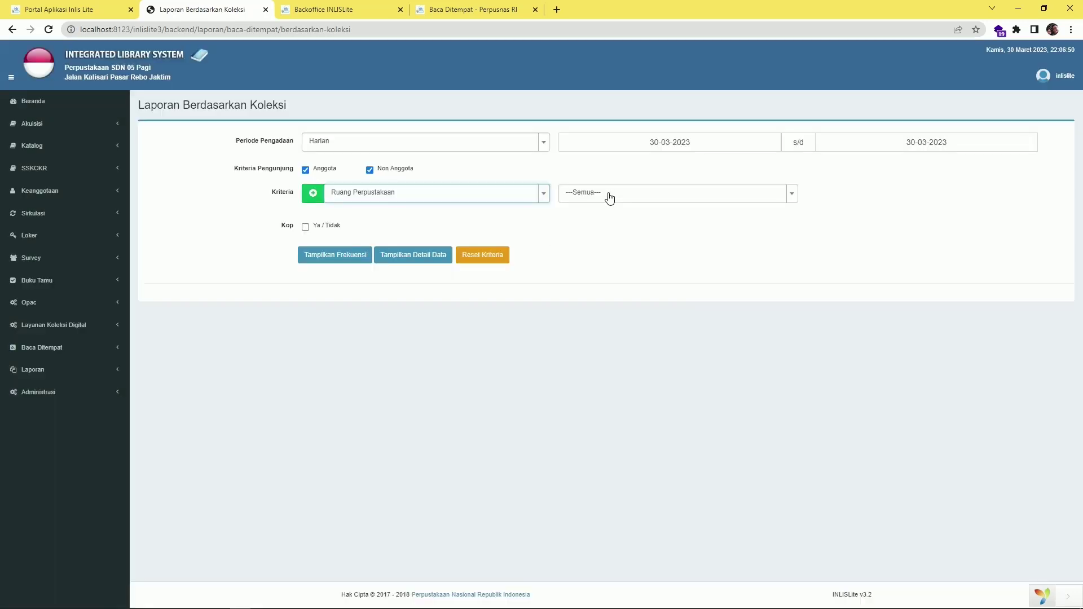
left_click(609, 199)
left_click(612, 246)
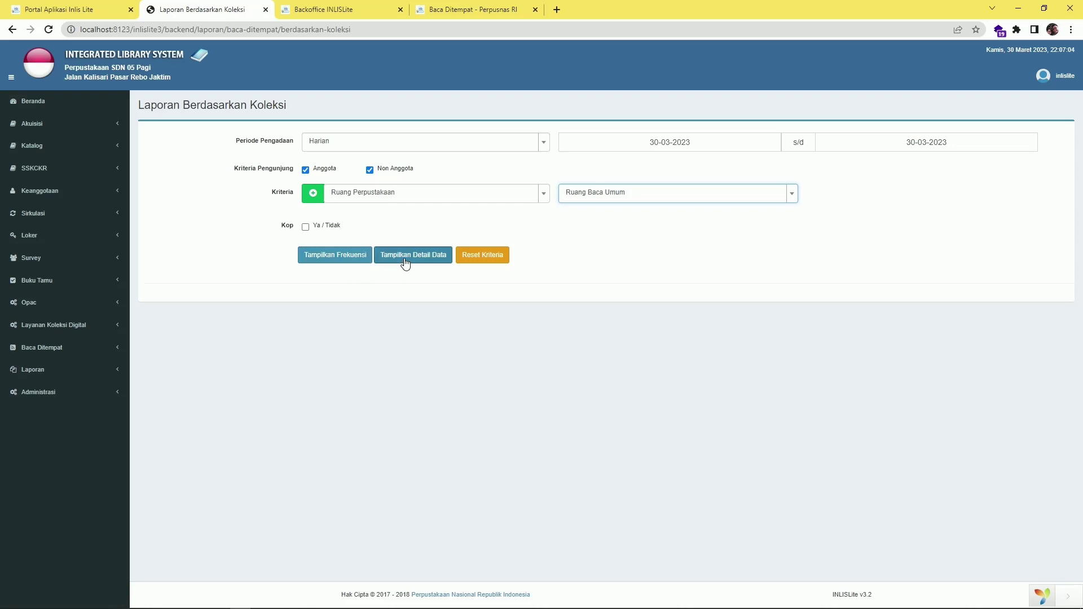
Generate the frequency report (Tampilkan Frekuensi), download it past the duplicate warning, and open the PDF
left_click(354, 265)
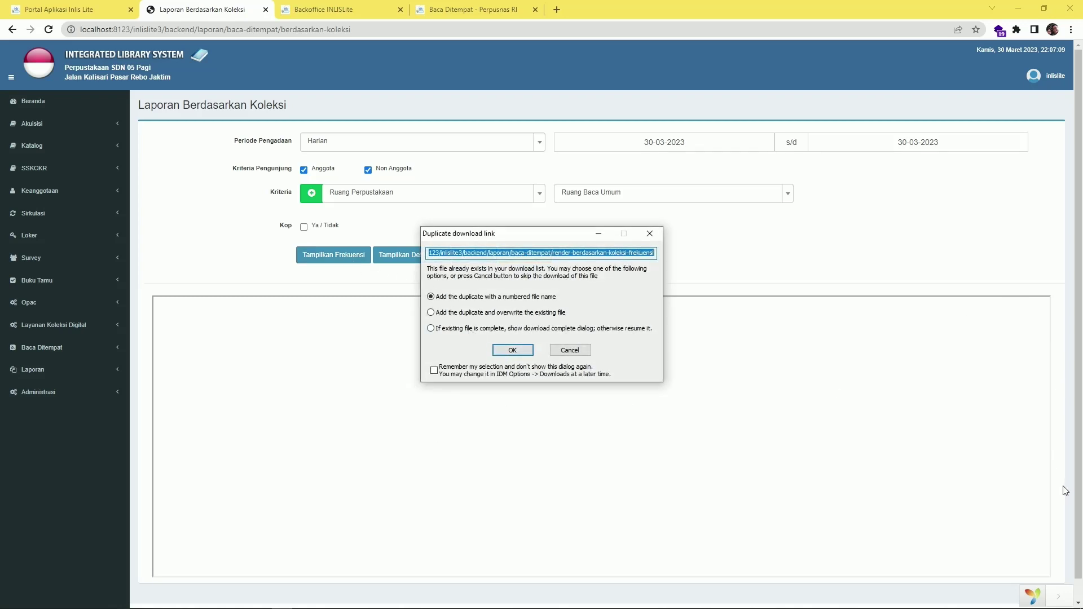
scroll(1064, 488, "down", 1)
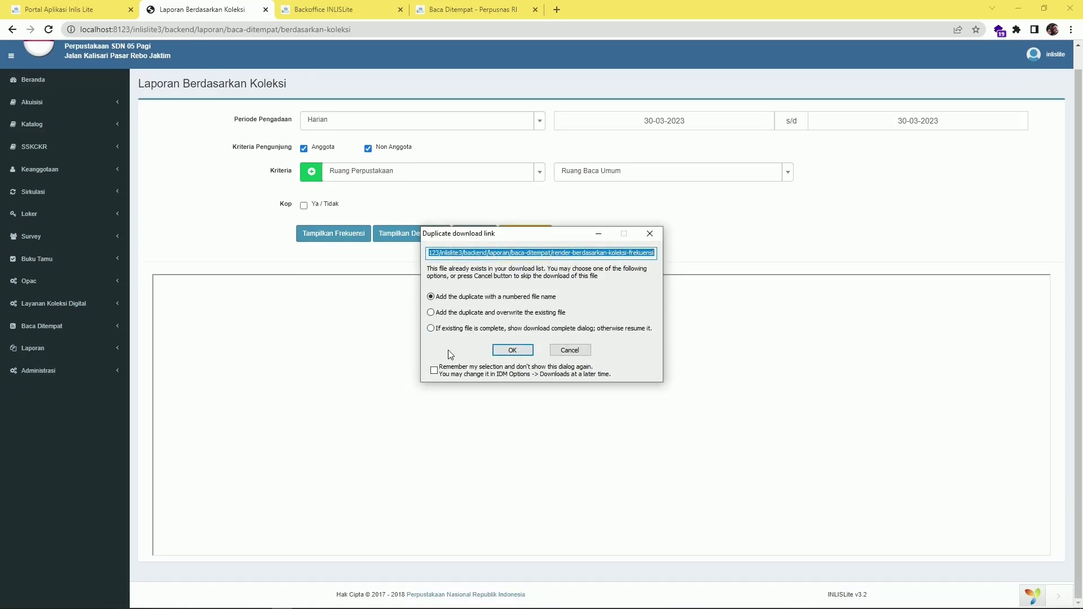
left_click(521, 352)
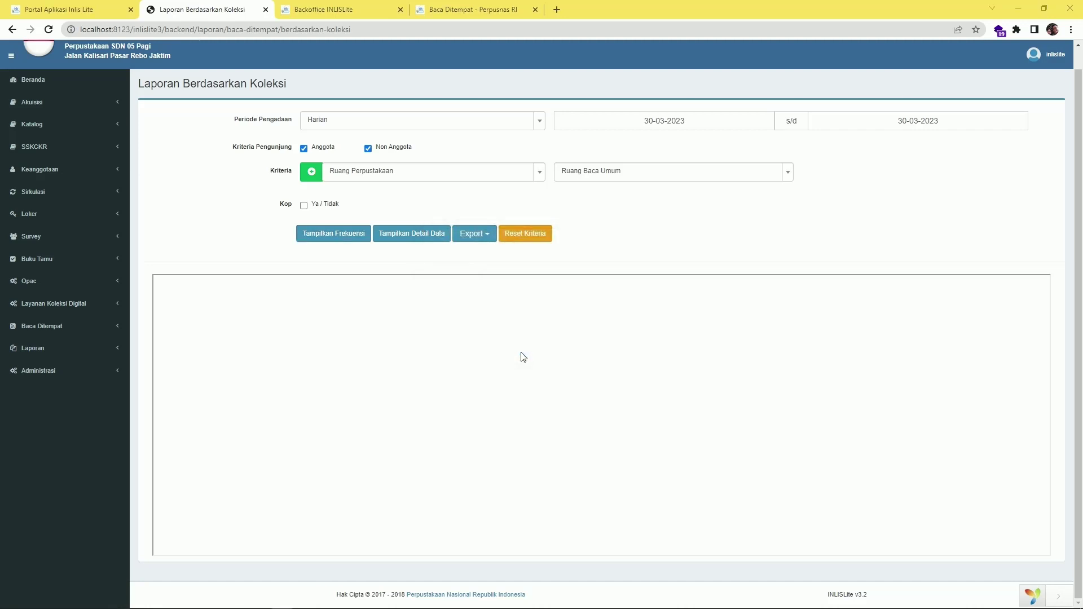
left_click(524, 360)
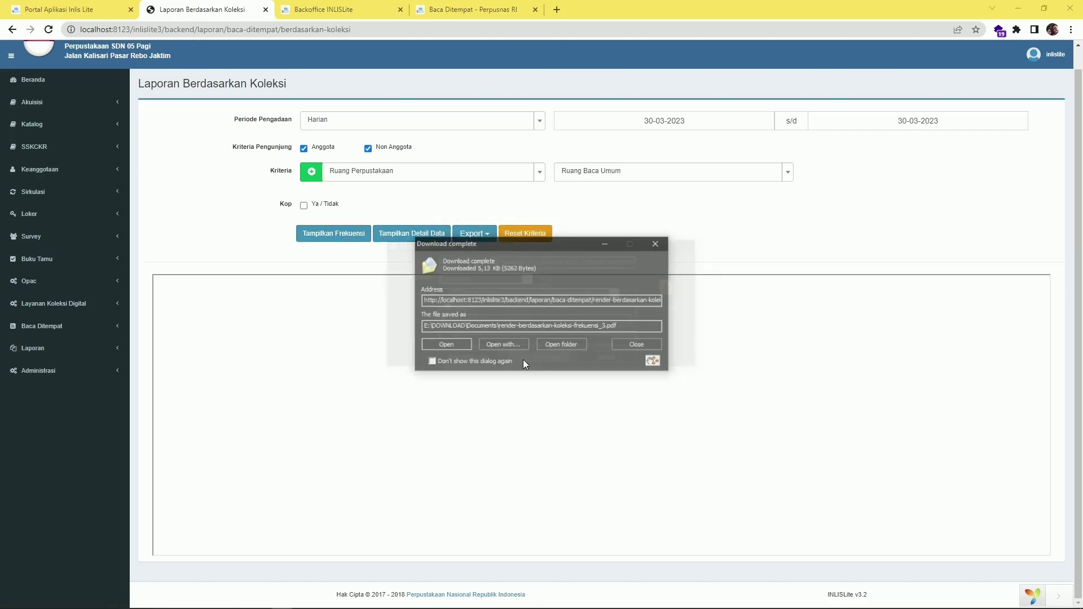
left_click(455, 345)
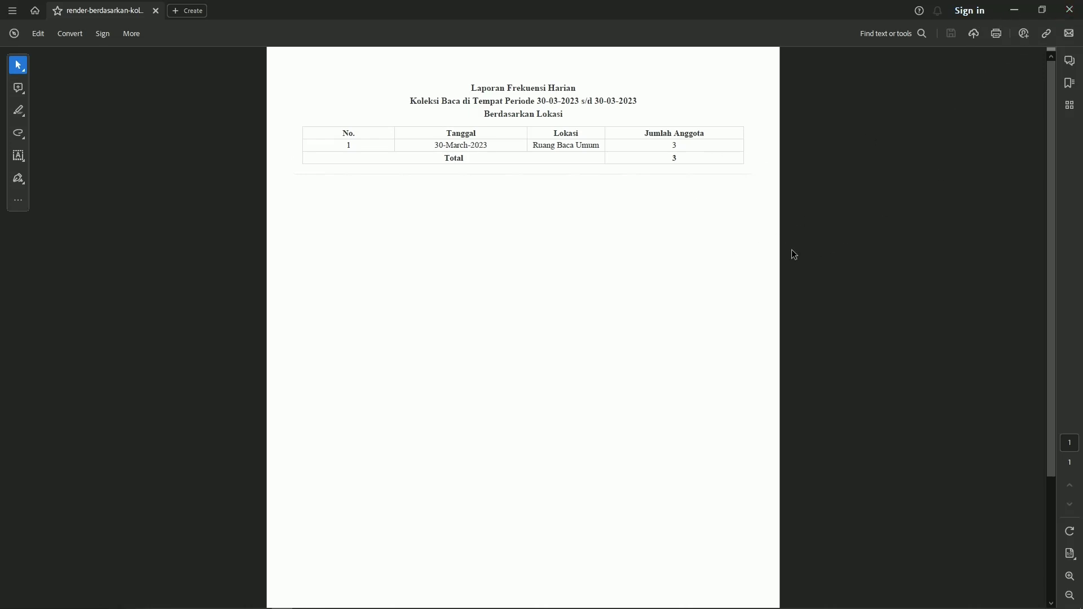
Check the frequency total of 3, close it, then download and open the detail report PDF
left_click_drag(673, 147, 672, 163)
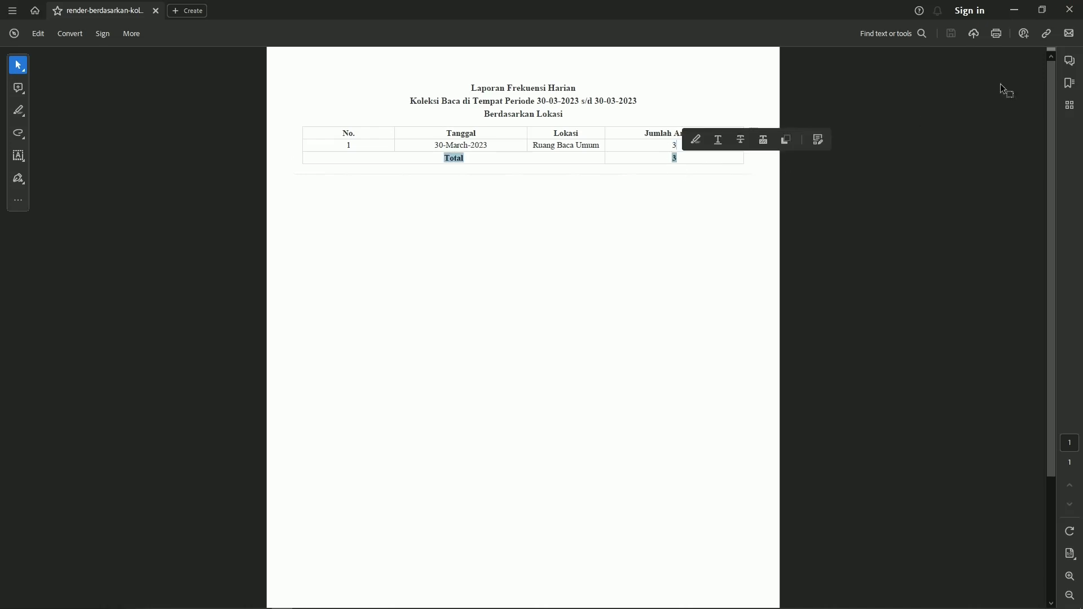
left_click(1070, 10)
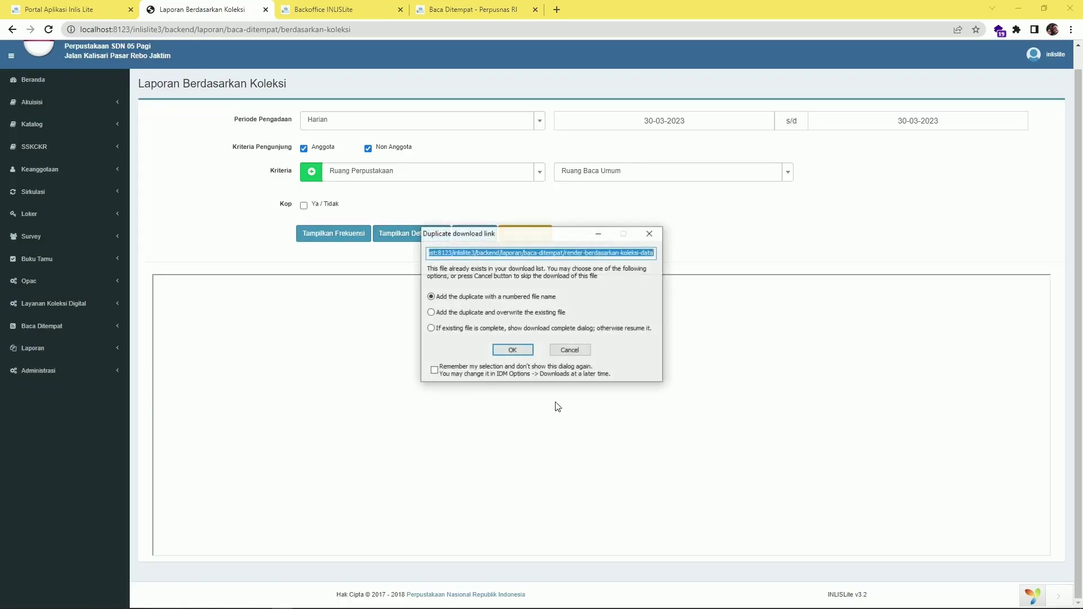
left_click(510, 352)
left_click(537, 361)
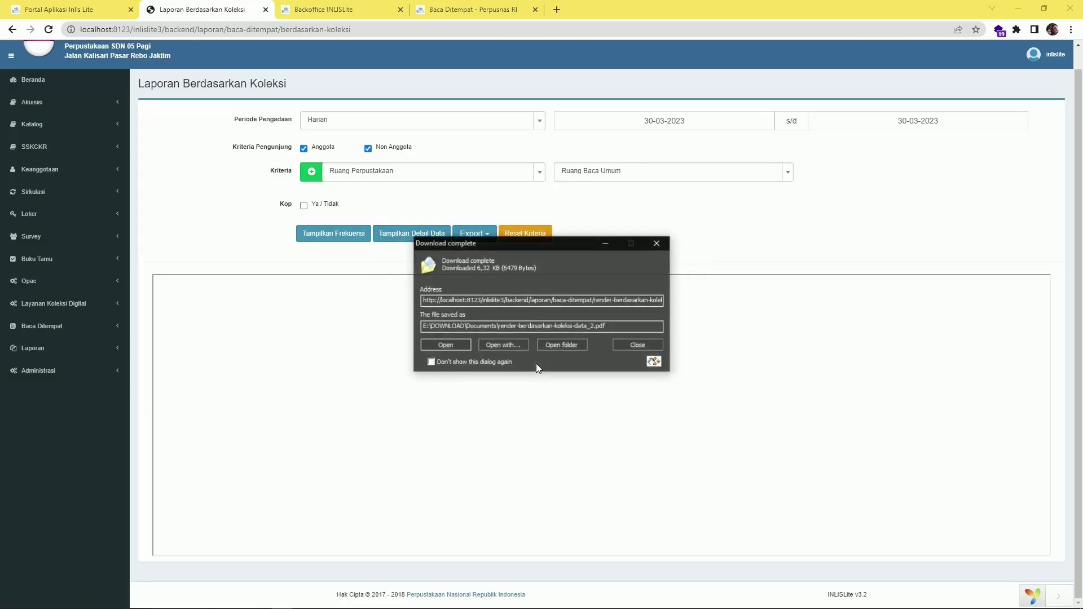
left_click(444, 346)
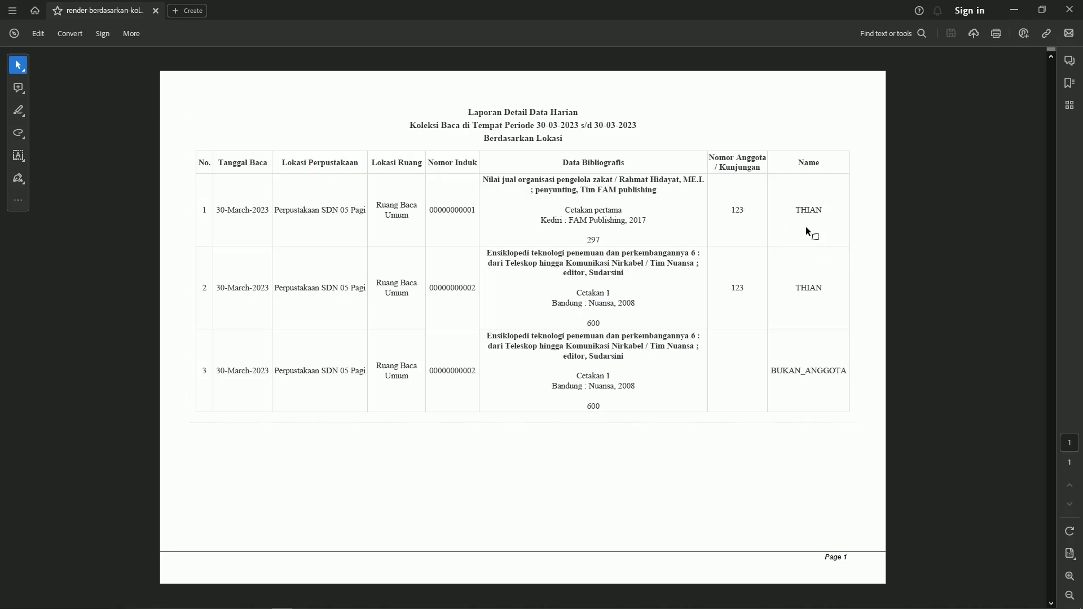
Inspect the detail table's three rows, including row 3's BUKAN_ANGGOTA reader, then close Acrobat
double_click(791, 218)
double_click(738, 210)
left_click_drag(483, 180, 515, 194)
left_click_drag(506, 263, 597, 273)
left_click(452, 210)
left_click(471, 303)
left_click_drag(768, 372, 848, 372)
left_click_drag(732, 371, 796, 374)
left_click(777, 371)
left_click(625, 395)
left_click(585, 403)
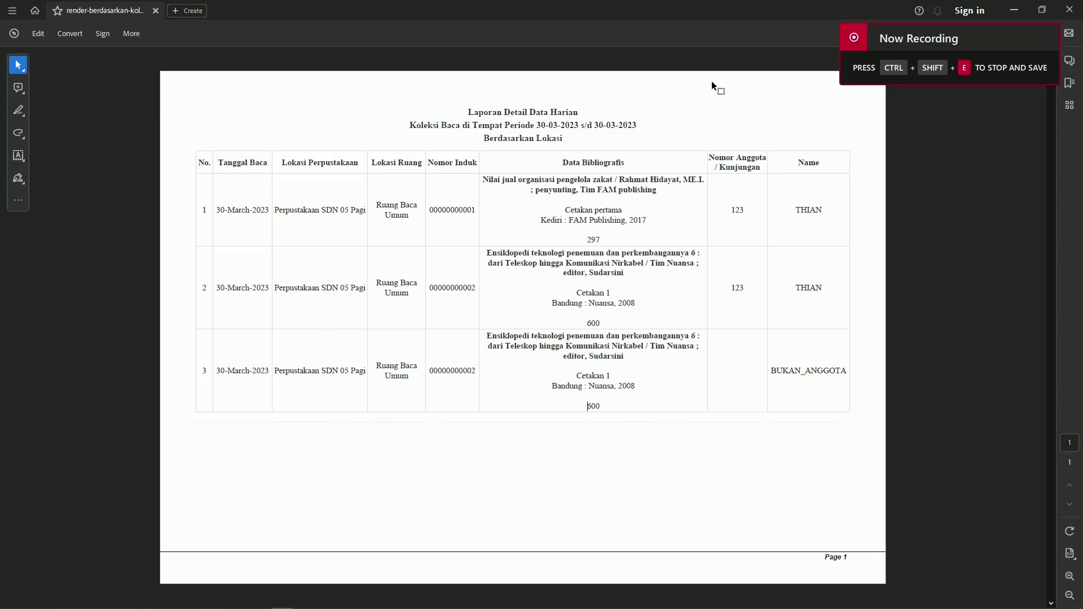
left_click(1069, 9)
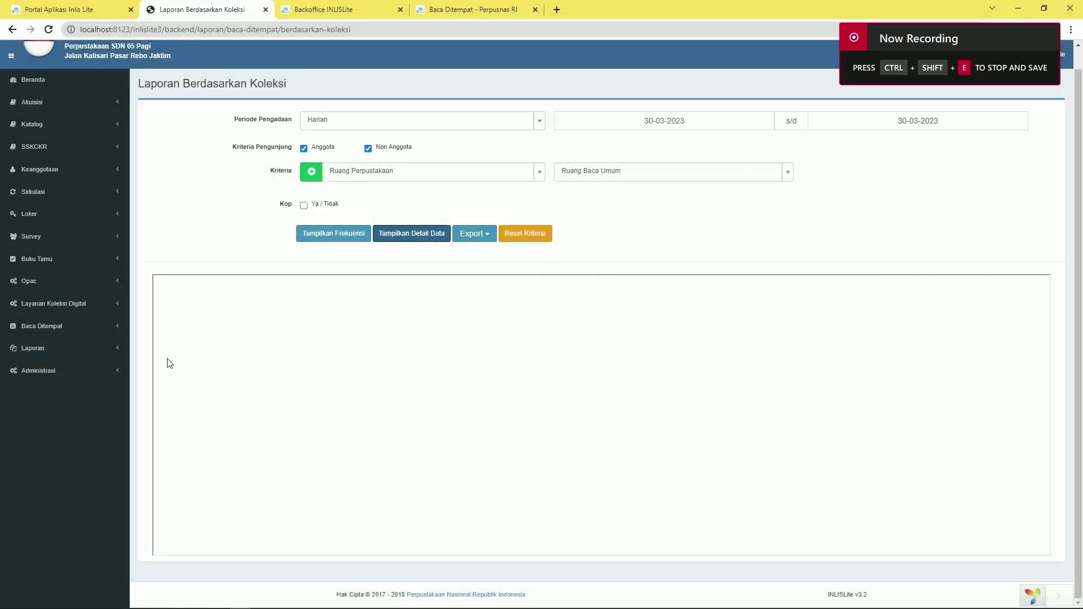
Expand Laporan > Baca Ditempat in the sidebar and review Kriteria, leaving Ruang Perpustakaan selected
left_click(63, 355)
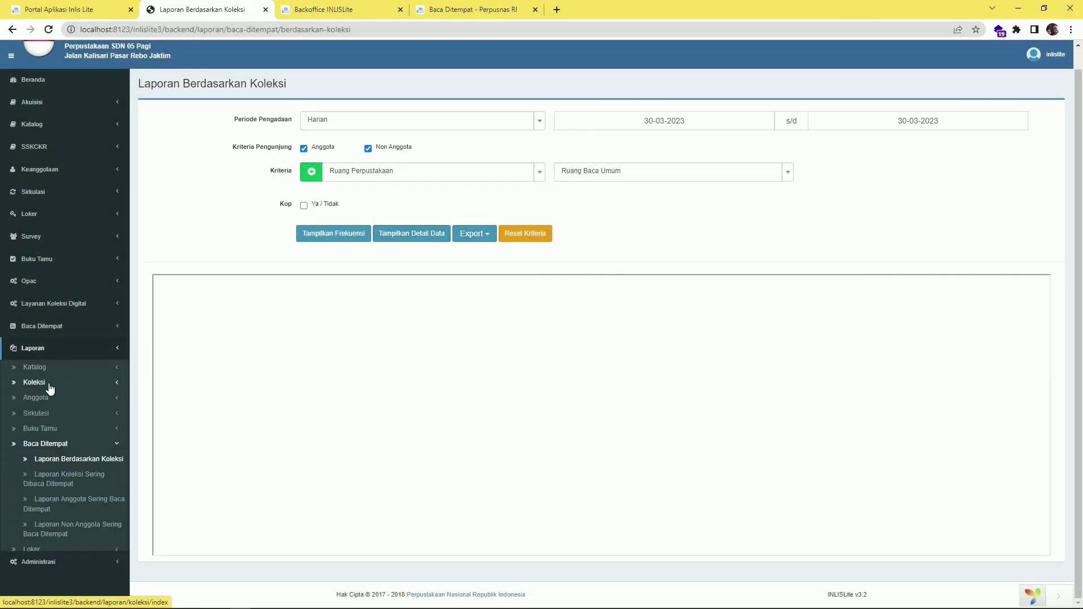
left_click(47, 448)
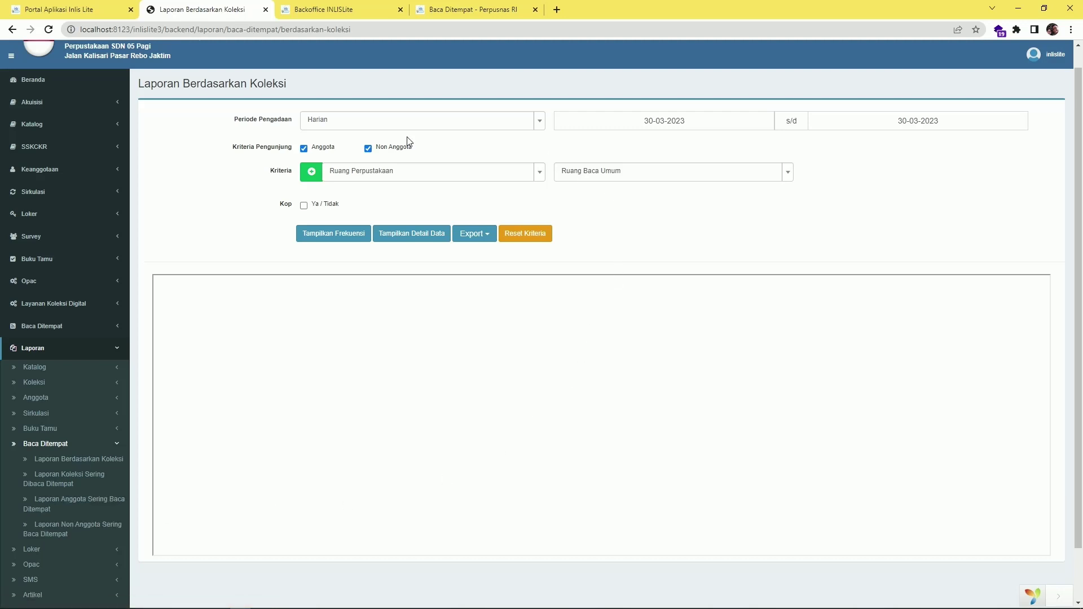
left_click(421, 175)
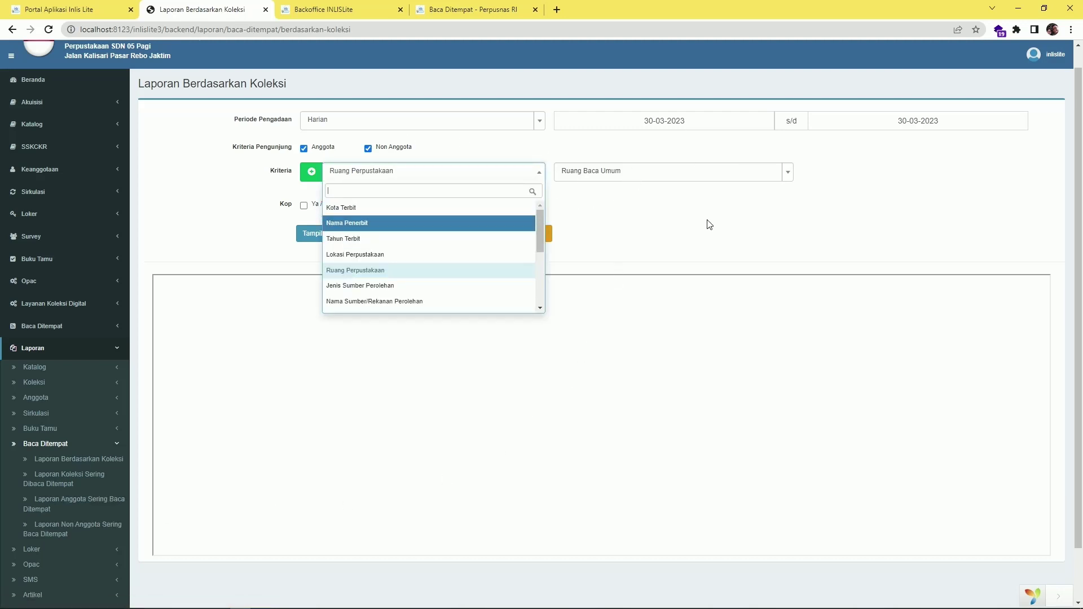
left_click(700, 257)
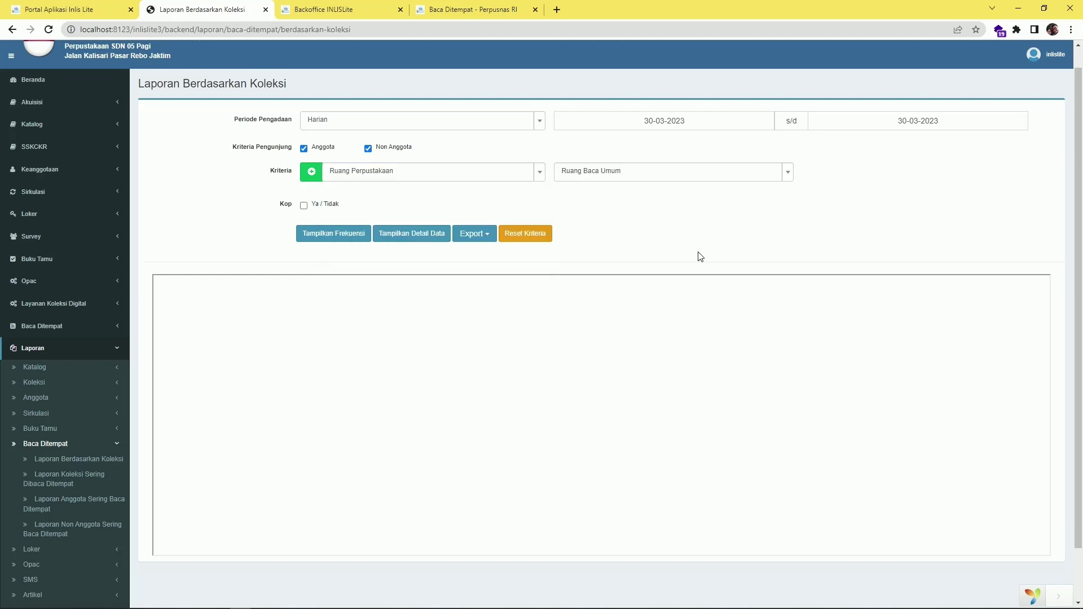